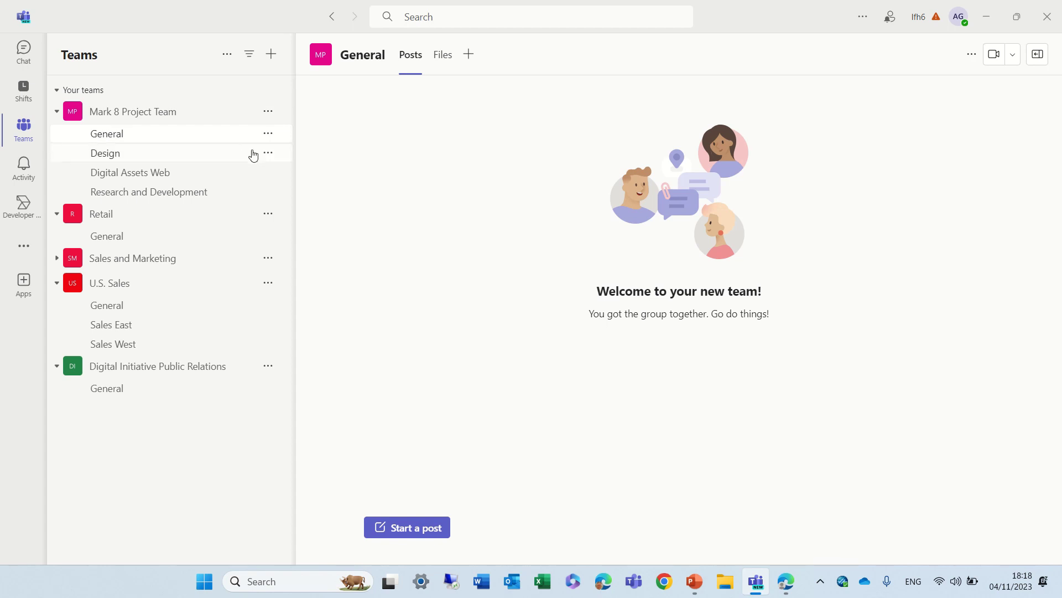
Open the files of the General channel in the Mark 8 Project Team.
click(445, 66)
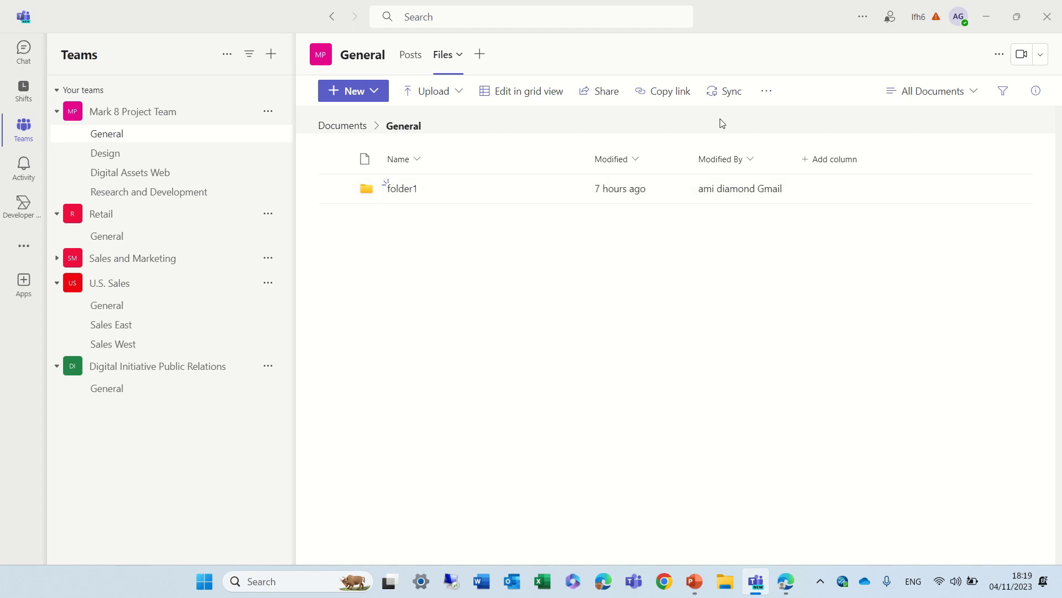
click(770, 95)
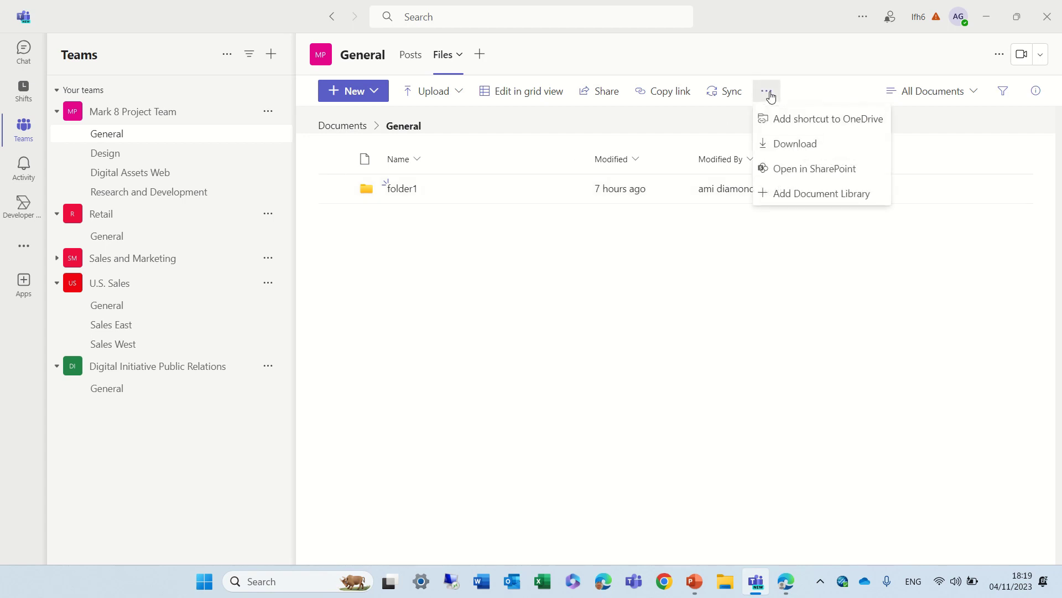
click(776, 193)
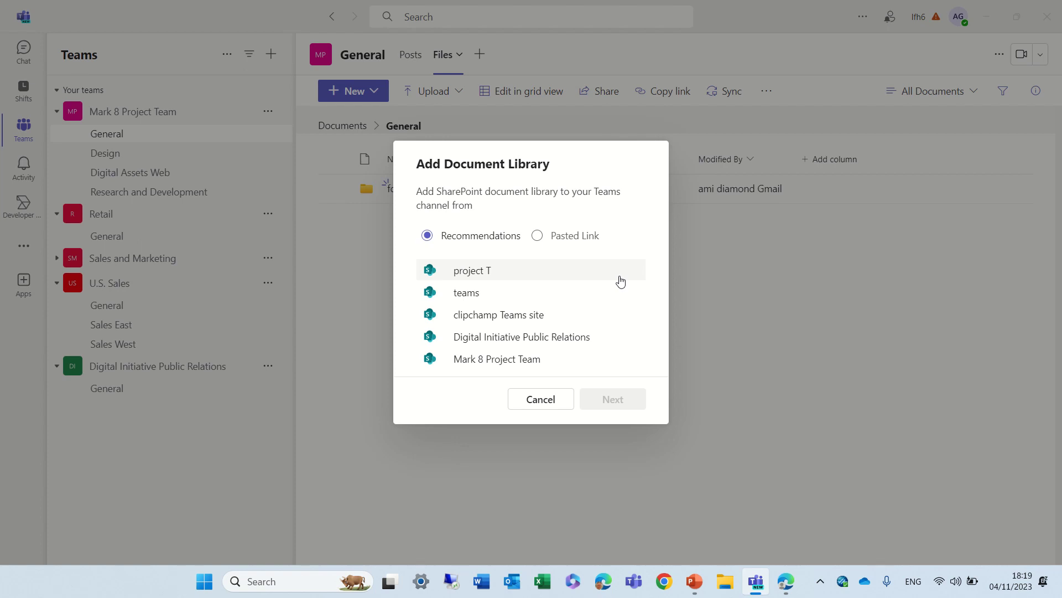
click(472, 296)
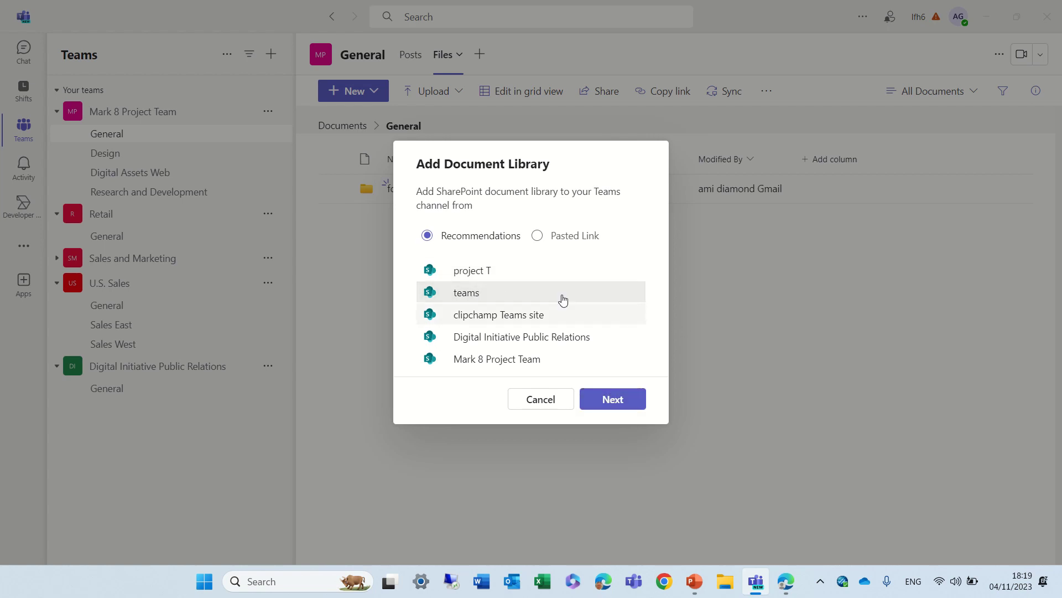
click(588, 240)
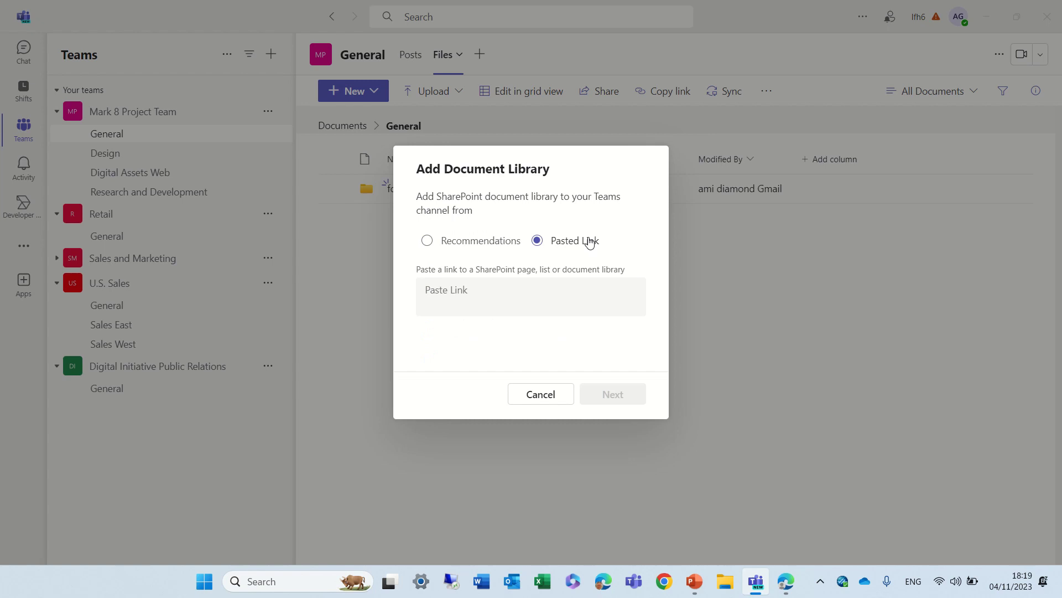
click(426, 241)
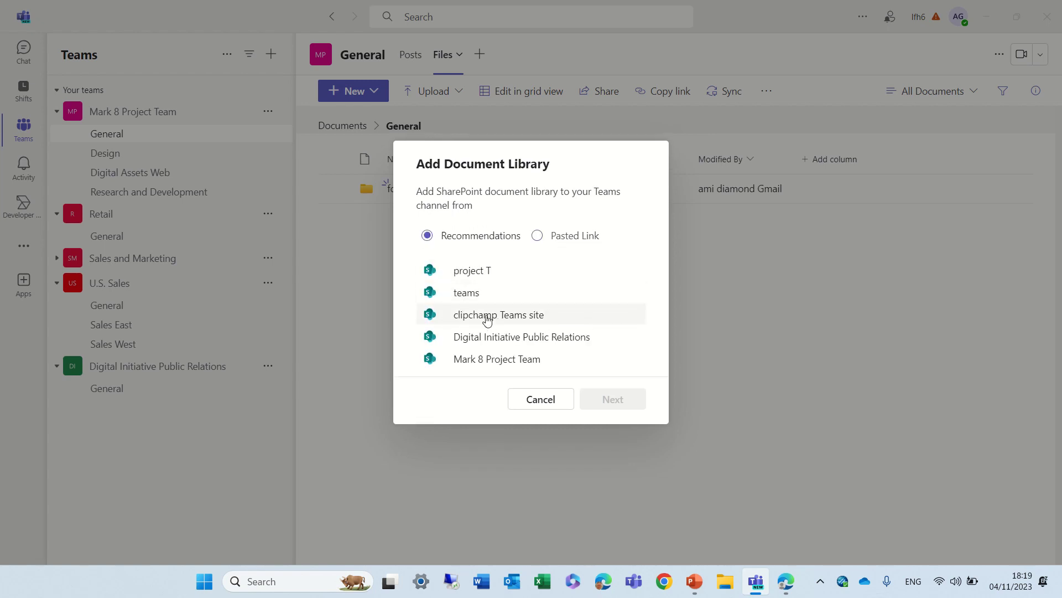
click(462, 296)
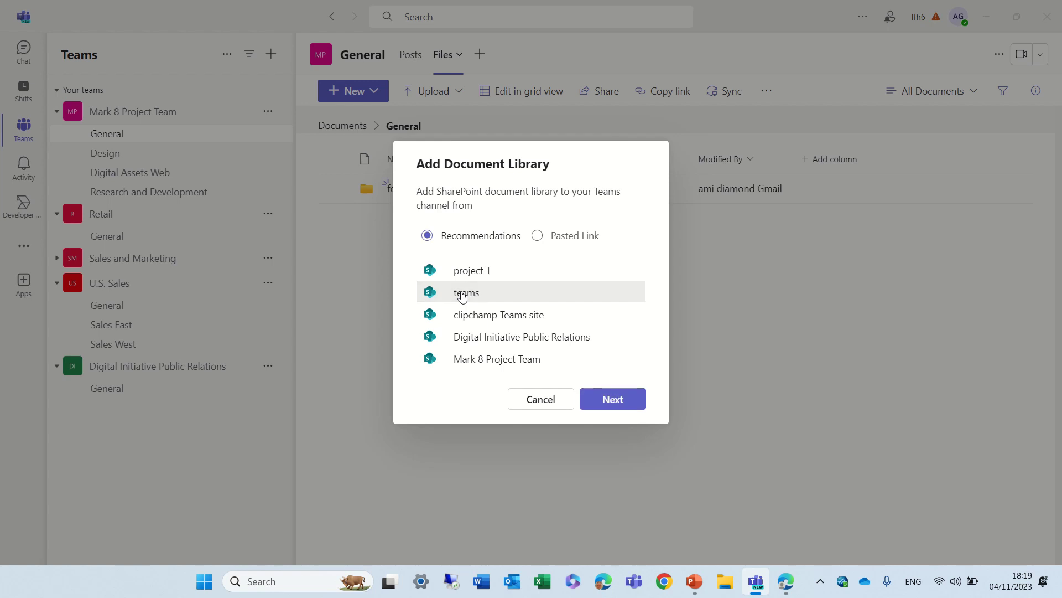
click(635, 408)
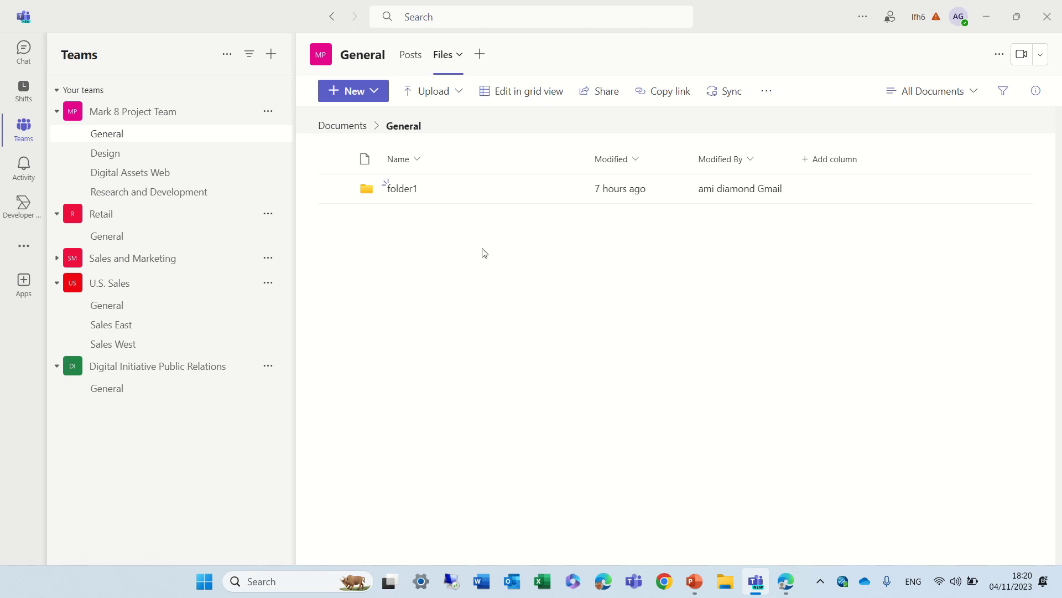
Add the Invoices document library from the teams SharePoint site to the General channel's files.
mouse_move(760, 590)
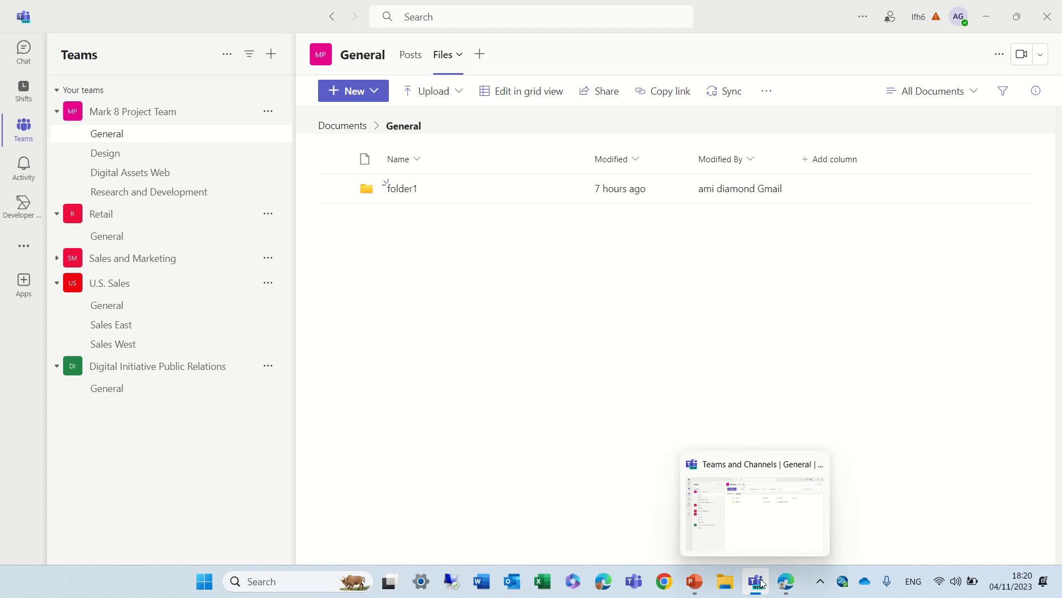
click(768, 93)
click(788, 195)
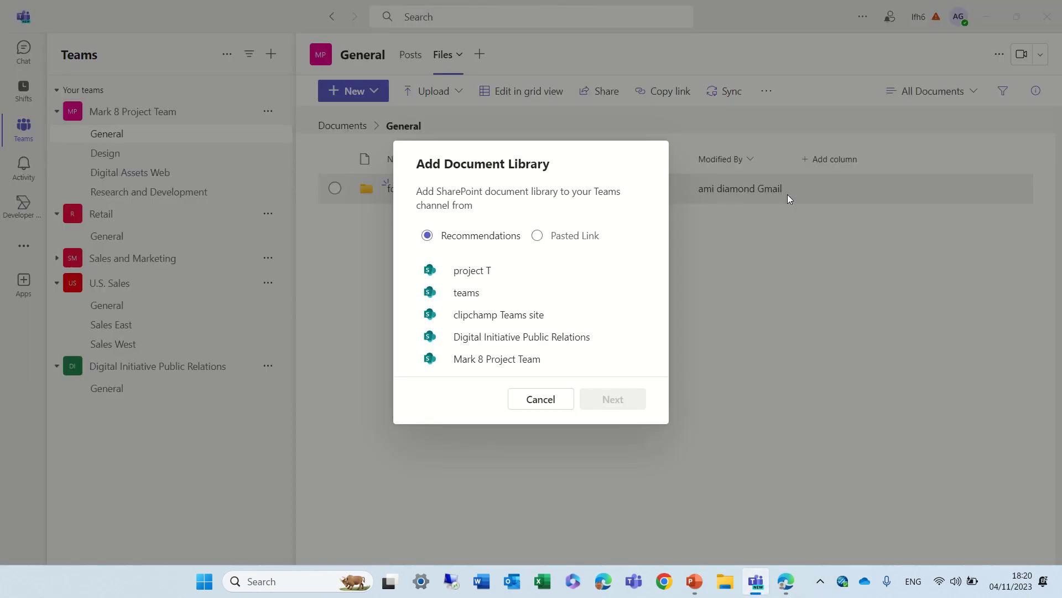
click(474, 293)
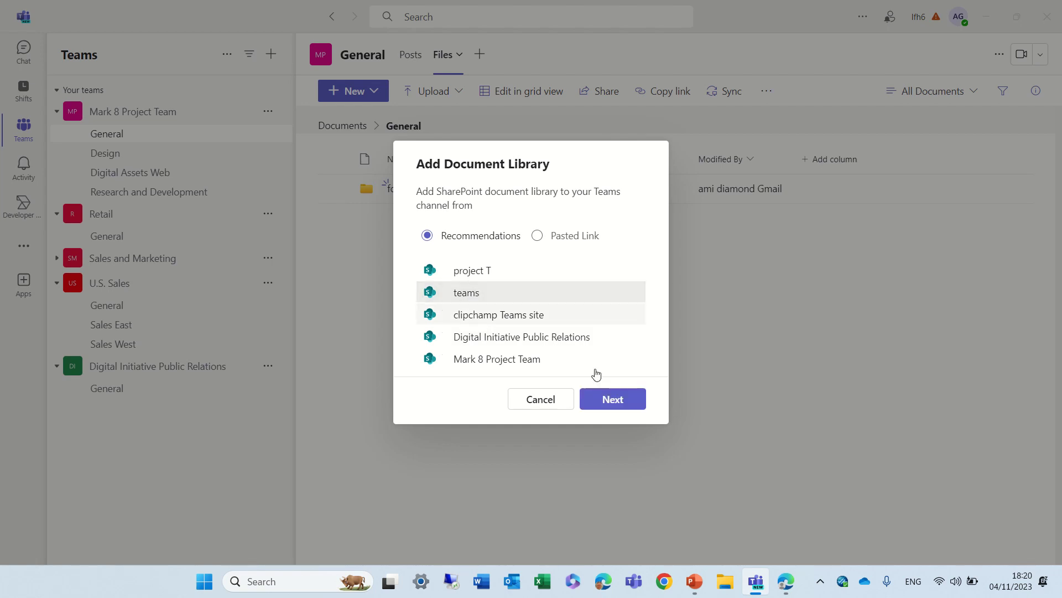
click(631, 401)
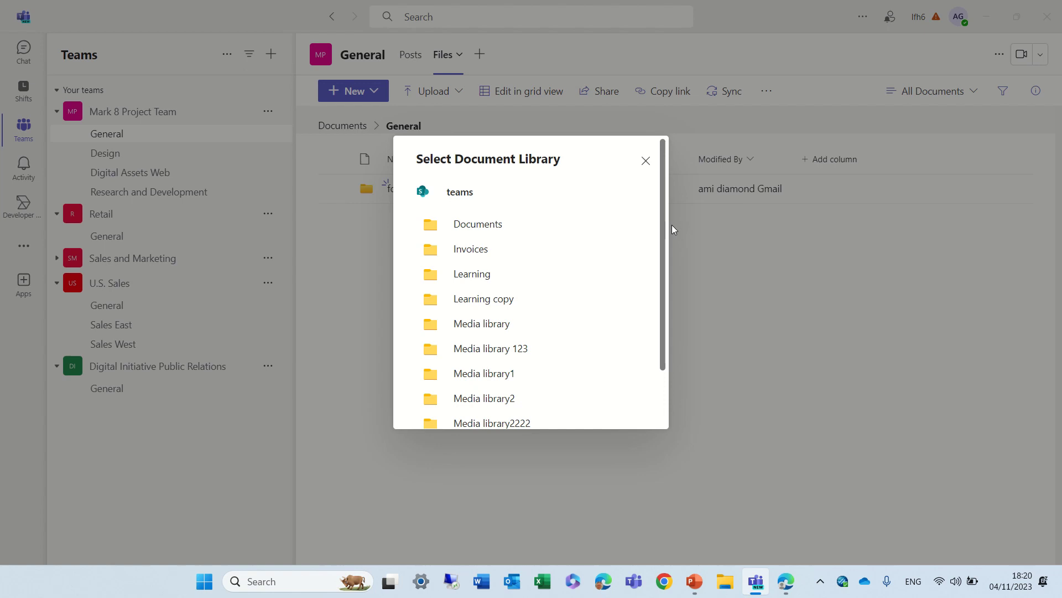
drag(661, 208, 671, 183)
click(474, 249)
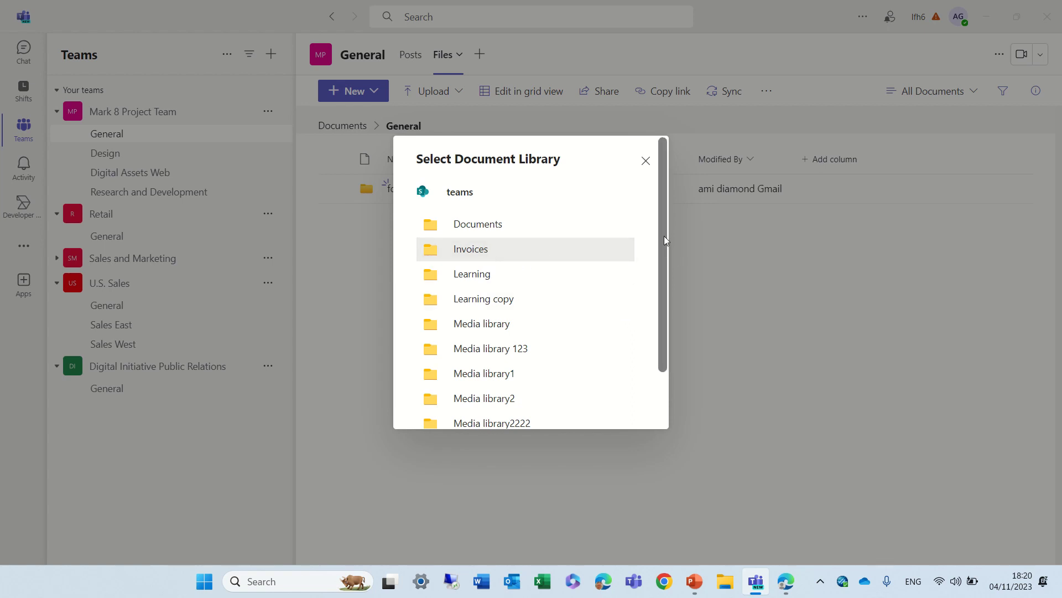
drag(664, 235, 655, 384)
click(609, 409)
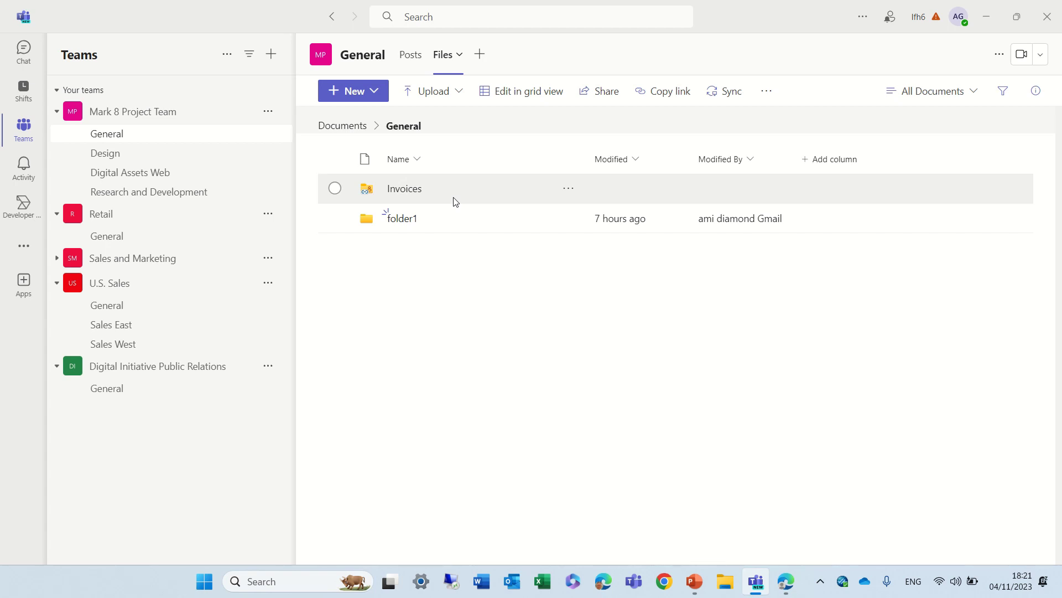
Open the linked Invoices library, postpone its feature setup, and reopen it from the General folder.
click(404, 191)
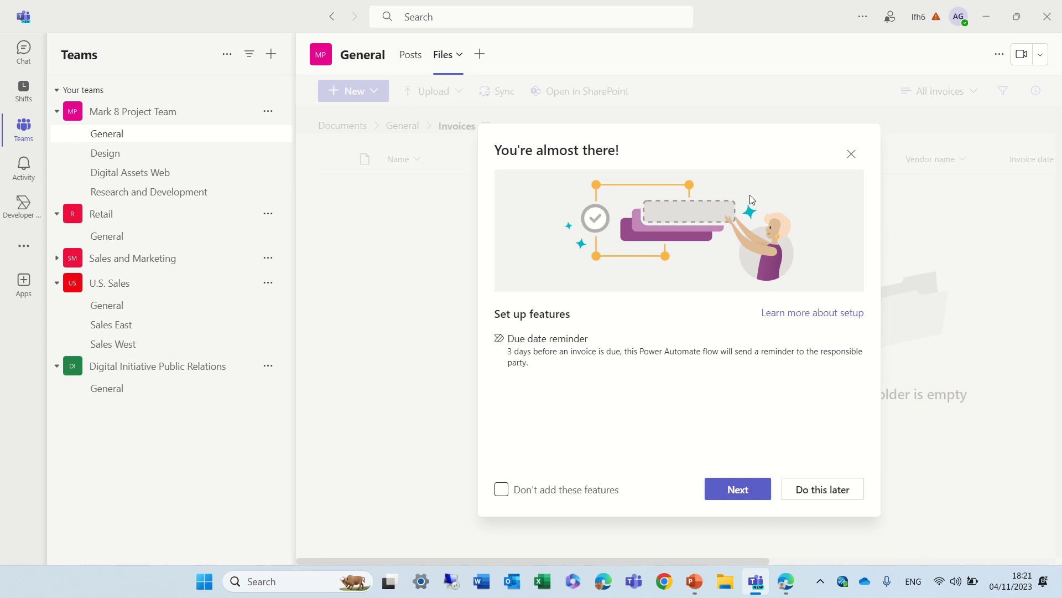
click(837, 491)
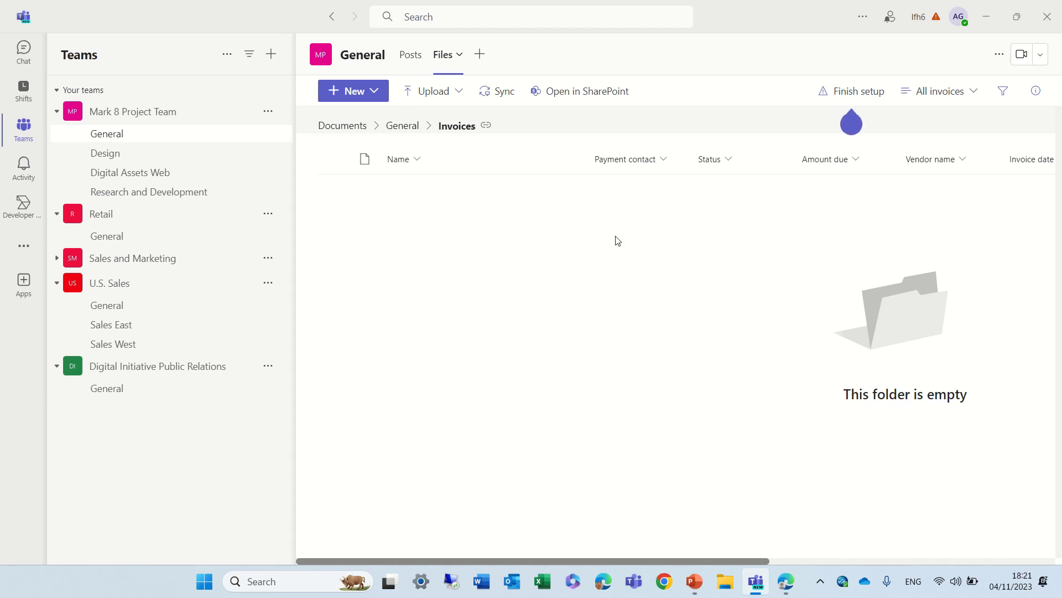
click(408, 126)
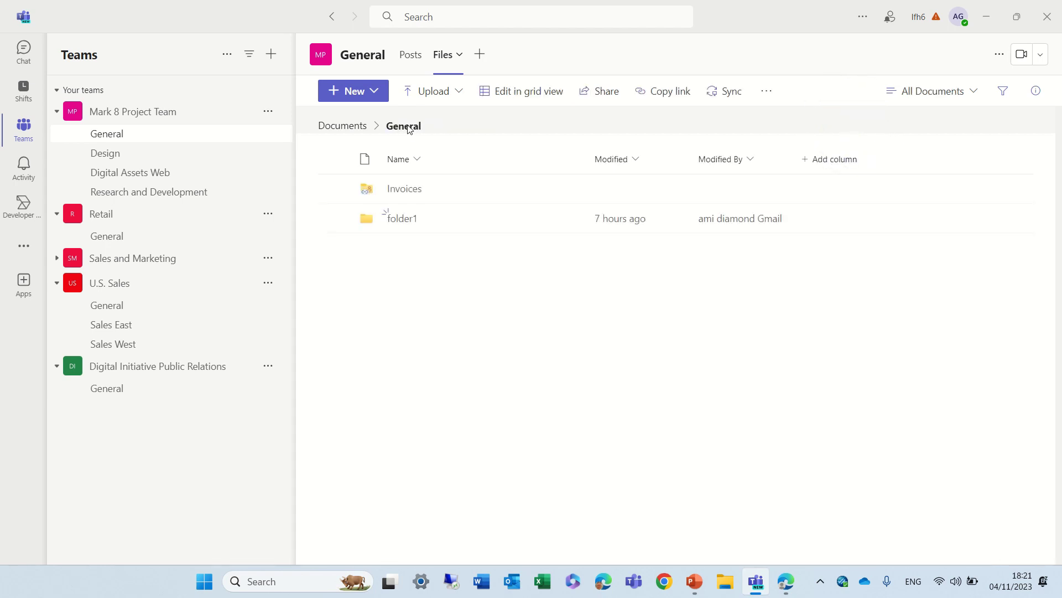
click(402, 191)
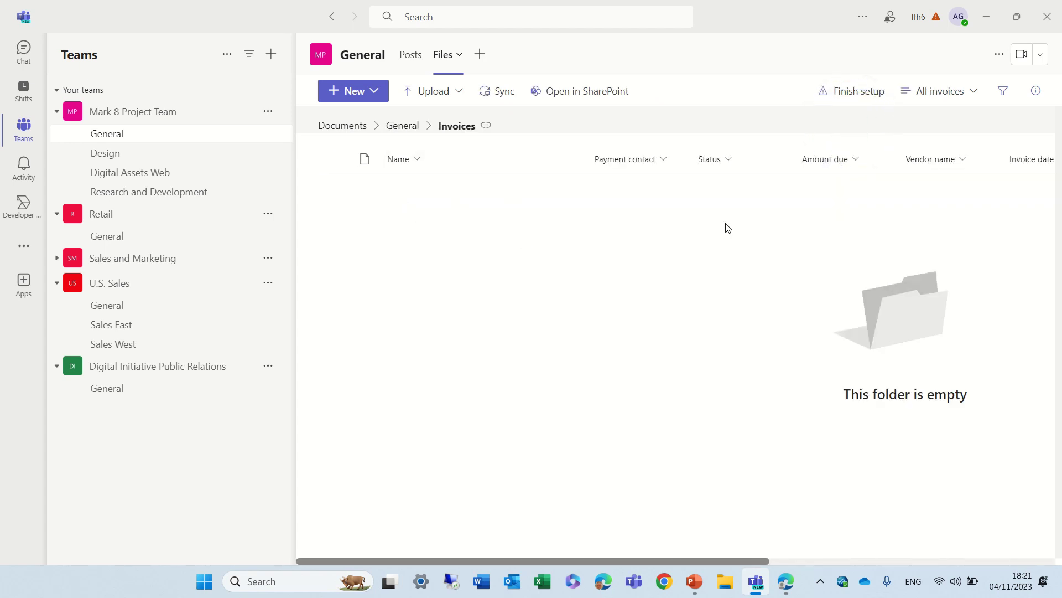
Open the Invoices library in SharePoint and upload site_temp.jpg from Downloads, closing the file's details.
click(593, 98)
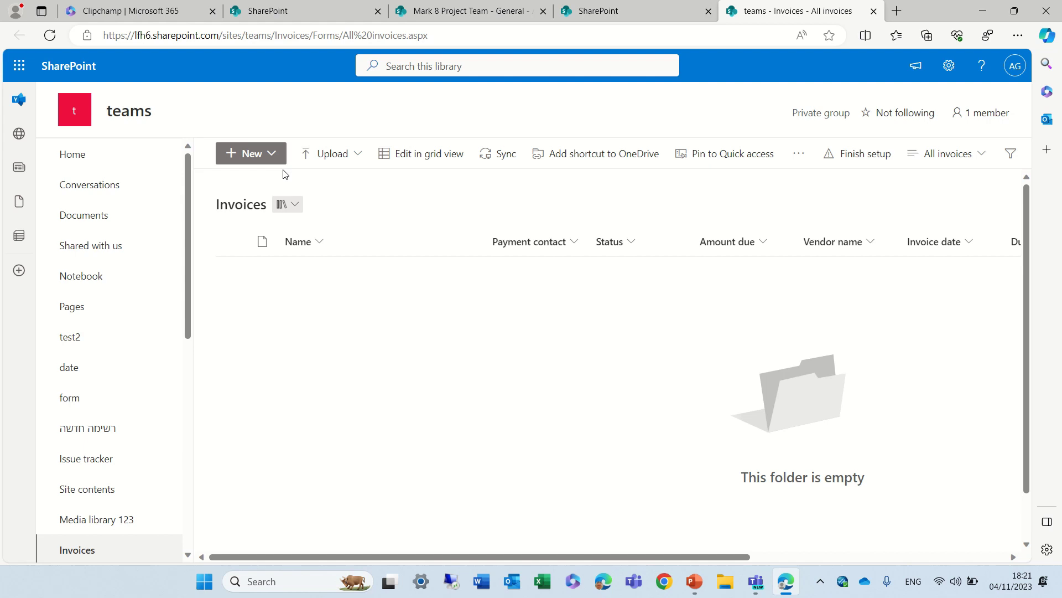
click(327, 153)
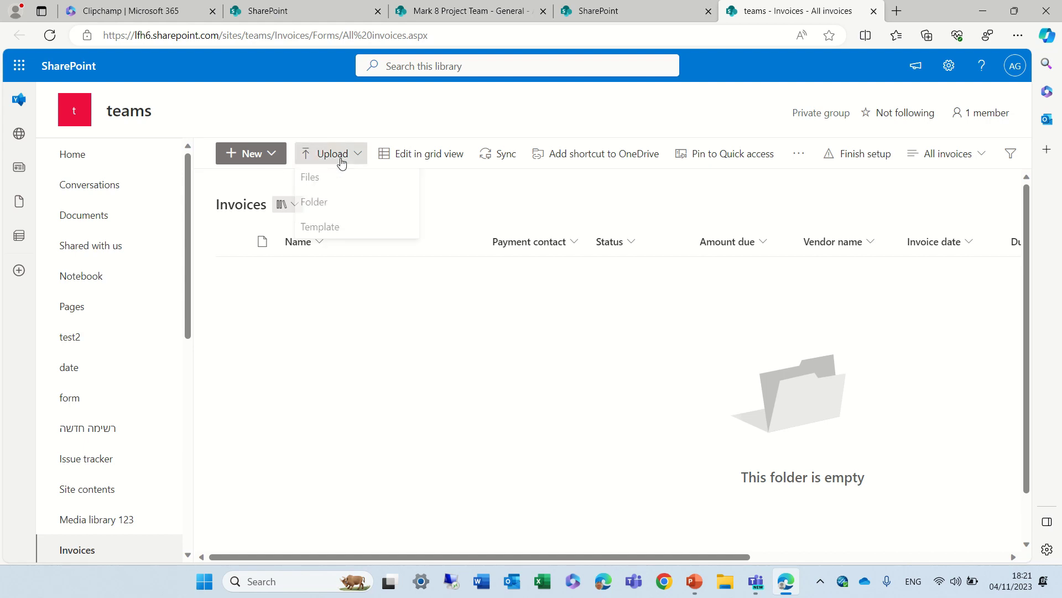
click(341, 181)
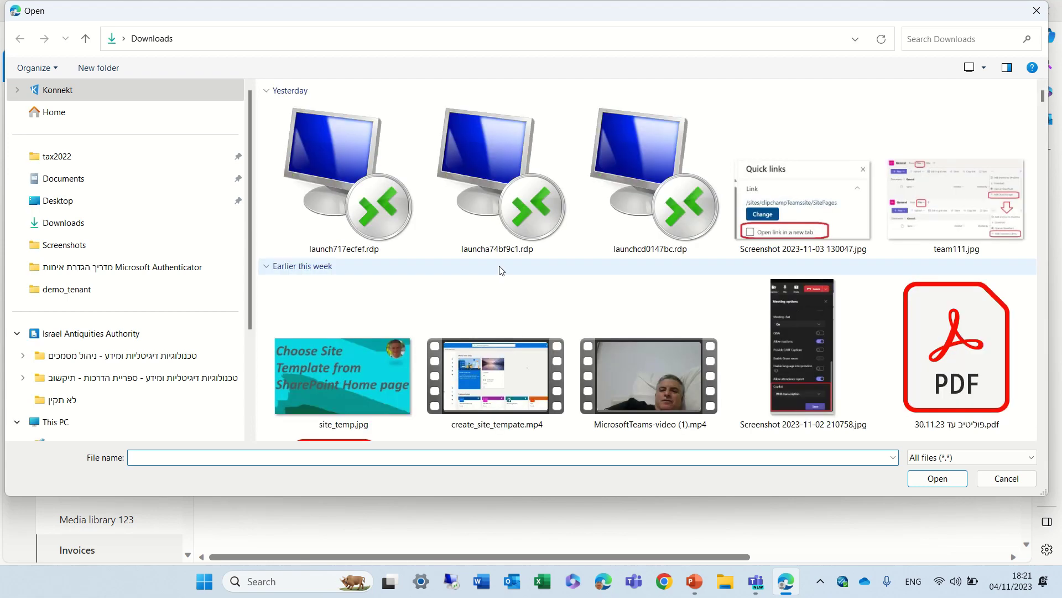
double_click(359, 368)
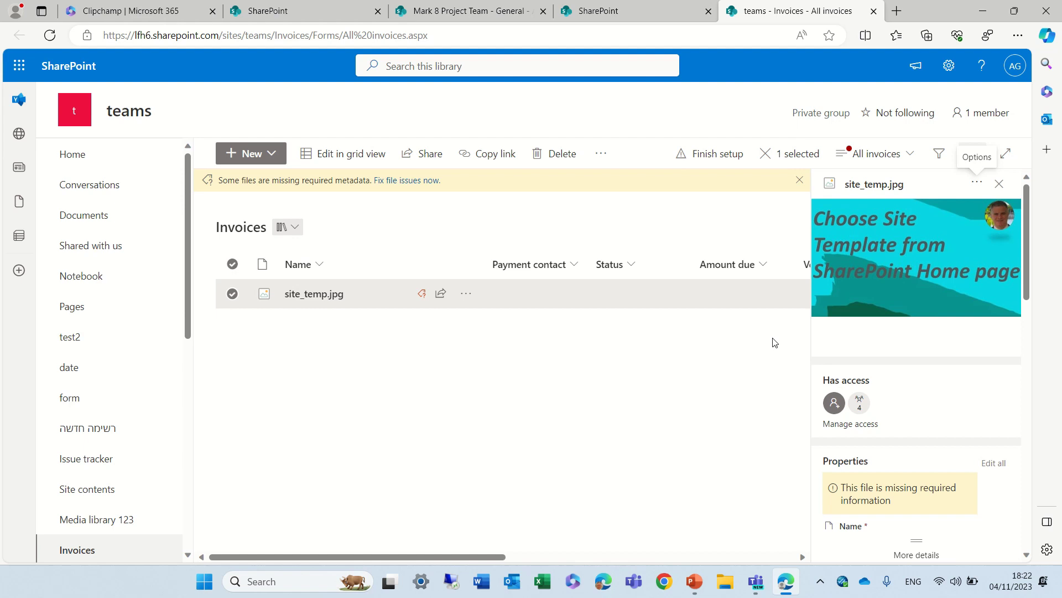
click(999, 183)
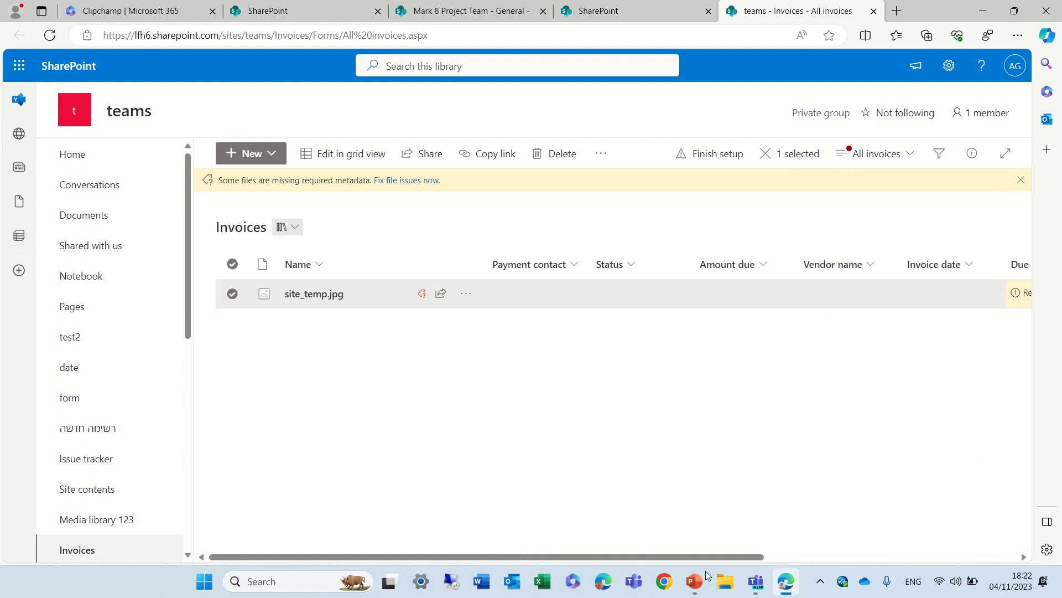
Switch back to Teams and reload the Invoices library to check for the uploaded file, dismissing the setup hint.
click(756, 582)
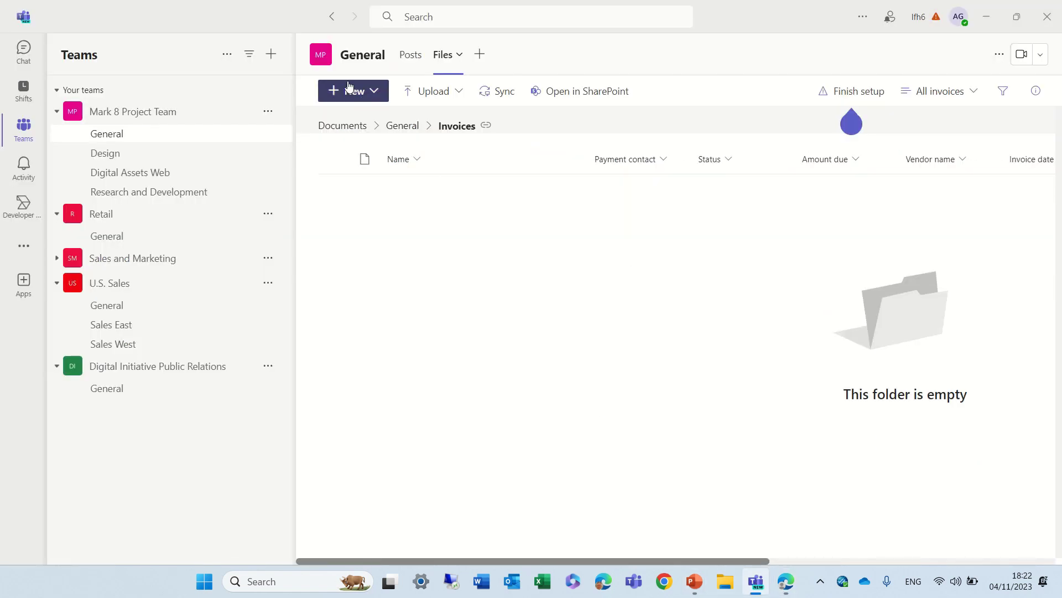
click(402, 127)
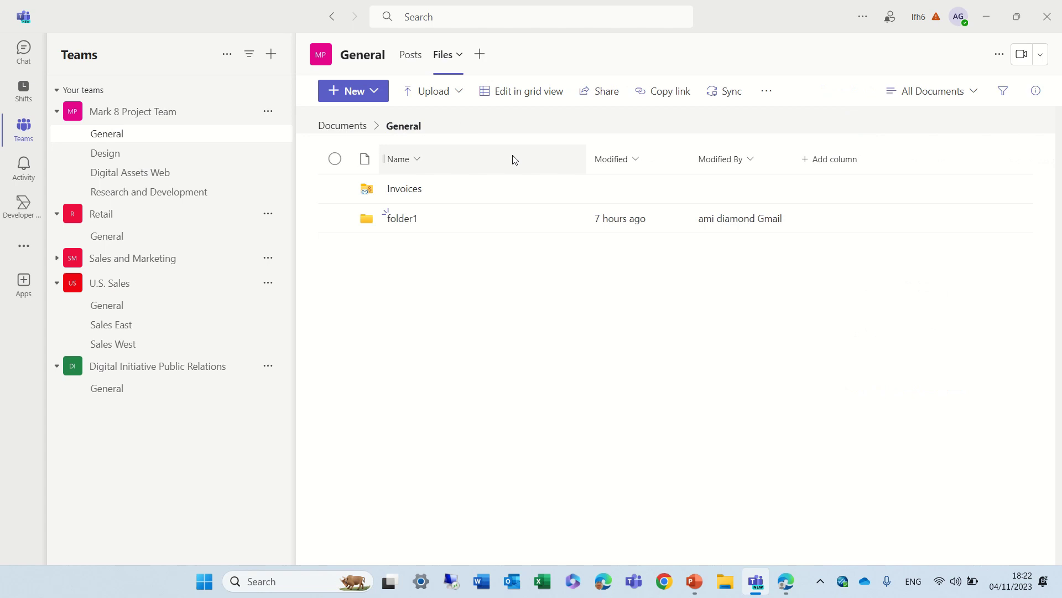
click(400, 190)
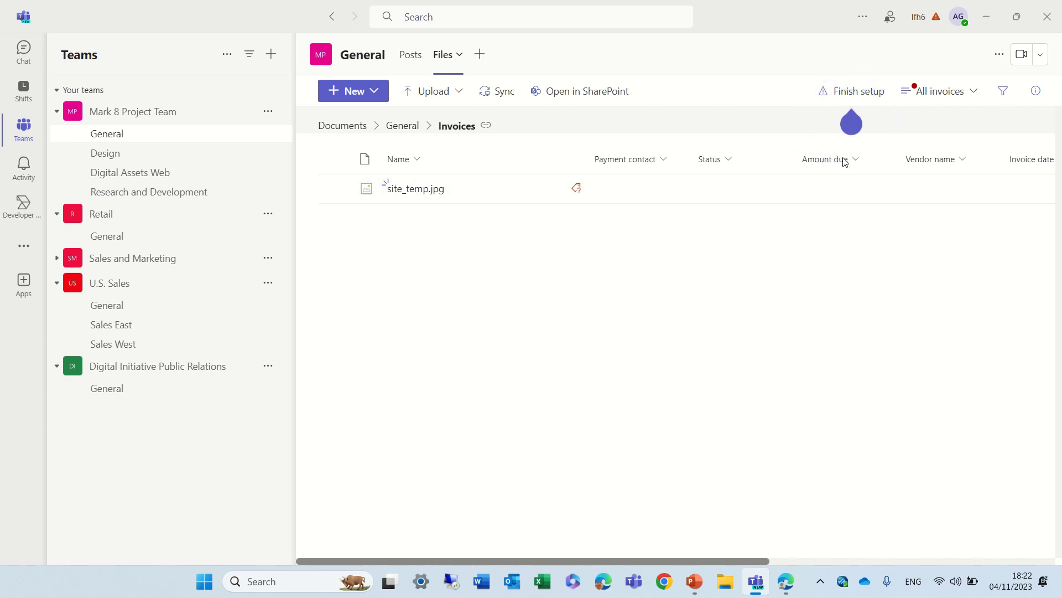
click(852, 132)
click(957, 134)
View the channel's General folder in SharePoint to check whether the linked library is listed, and return to Teams.
click(398, 130)
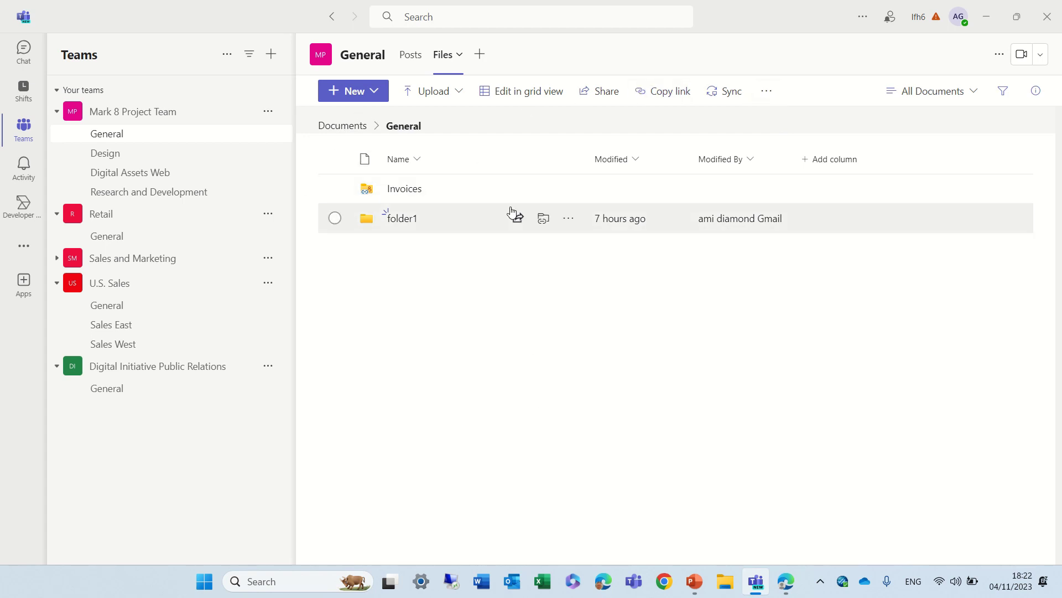
click(766, 92)
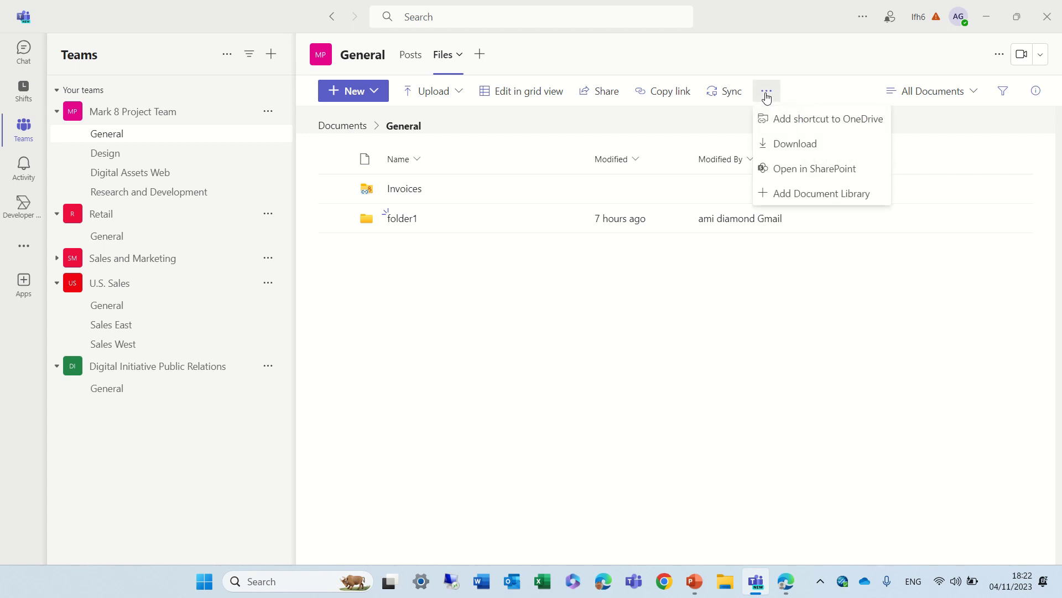
click(809, 173)
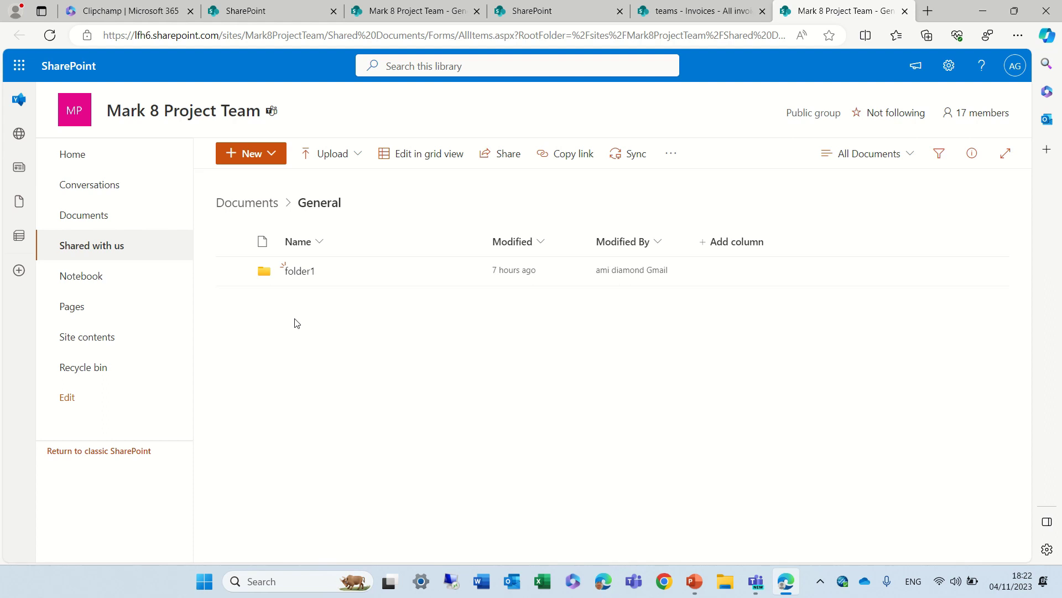
click(757, 586)
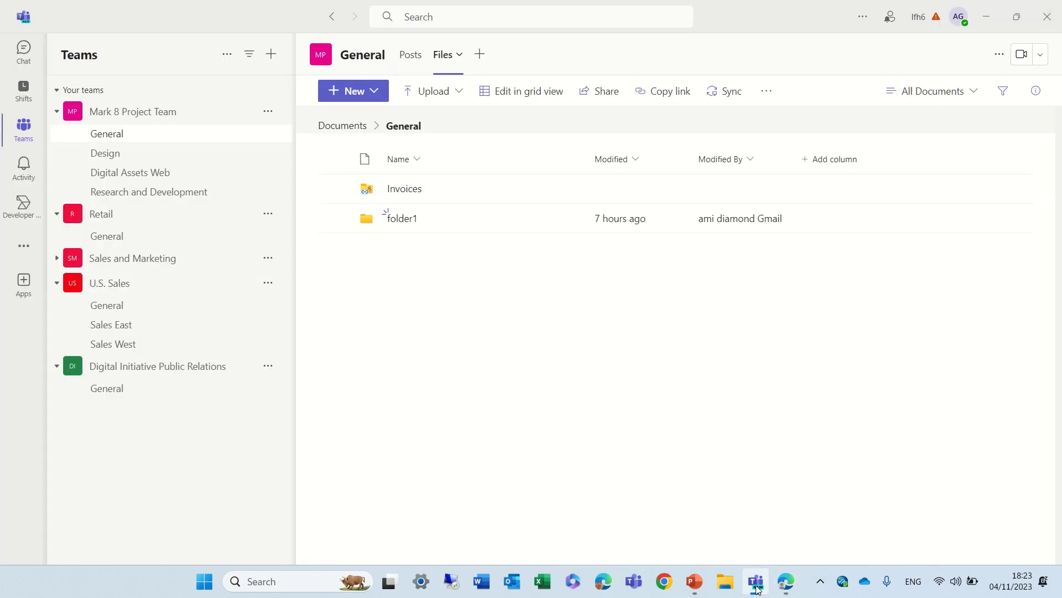
Browse from the Documents root into the General folder and its linked Invoices library to check access.
click(343, 127)
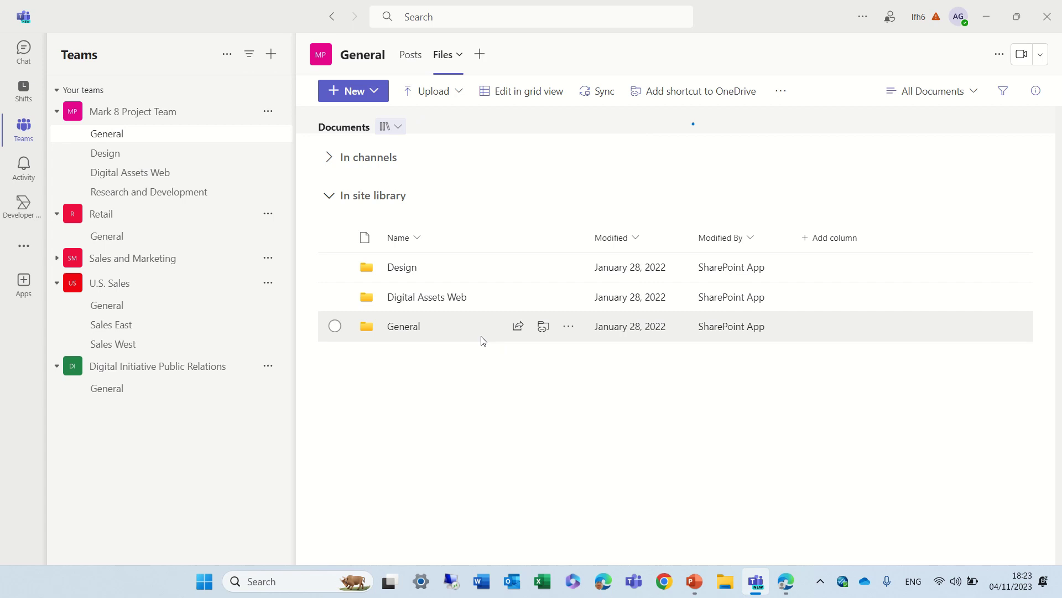
click(401, 334)
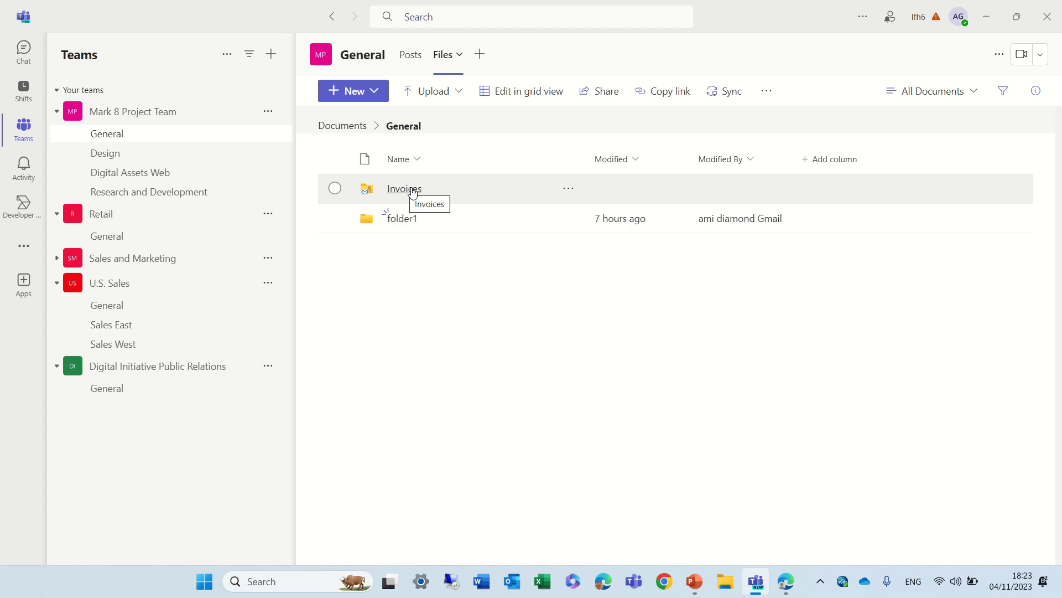
click(412, 192)
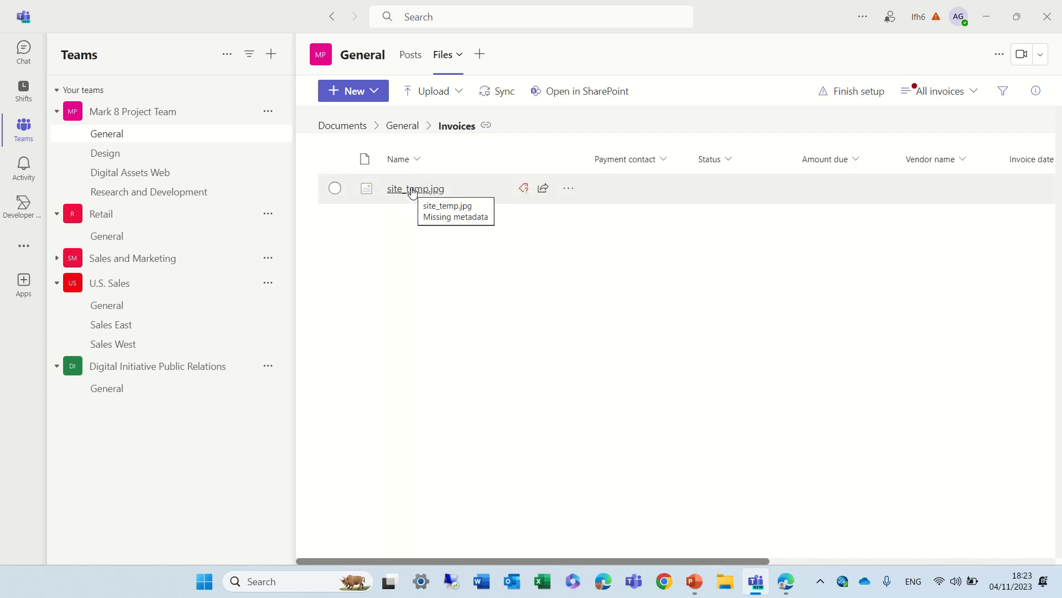
Return to the channel's General folder and add the Documents library from the clipchamp Teams site.
click(398, 133)
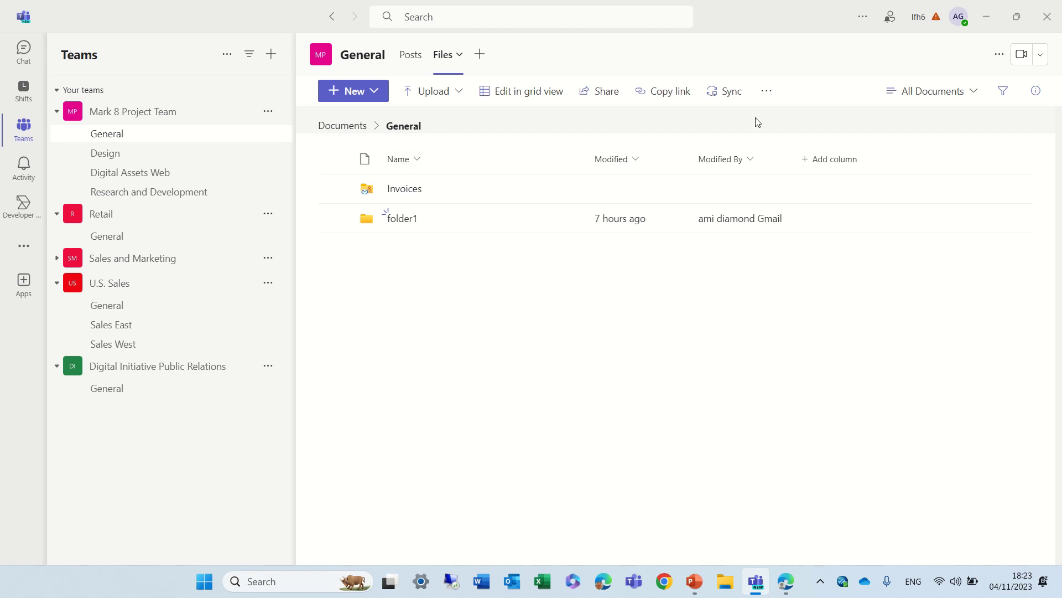
click(767, 92)
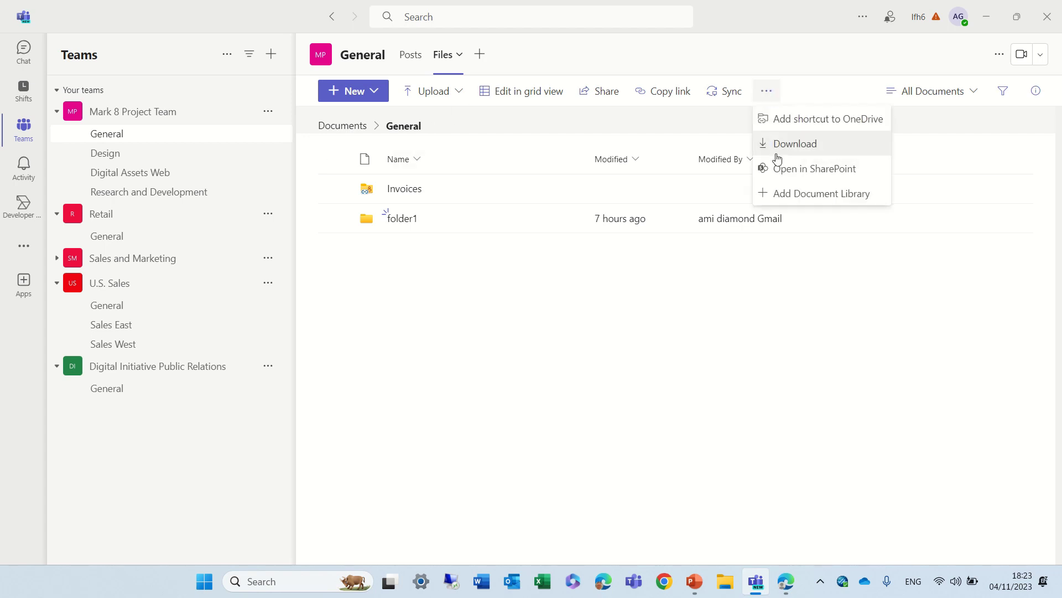
click(789, 195)
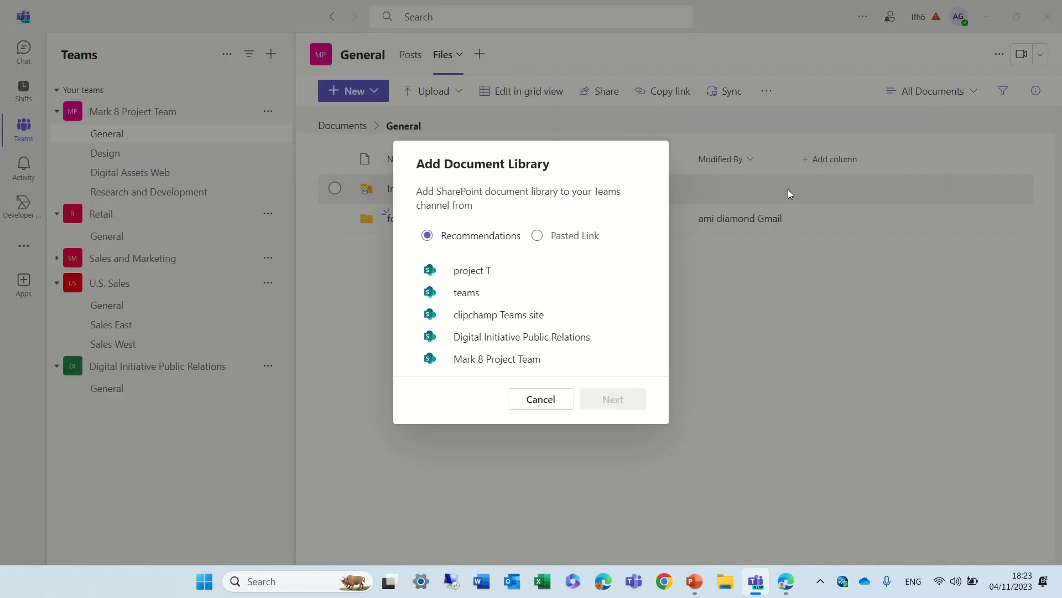
click(469, 321)
click(629, 399)
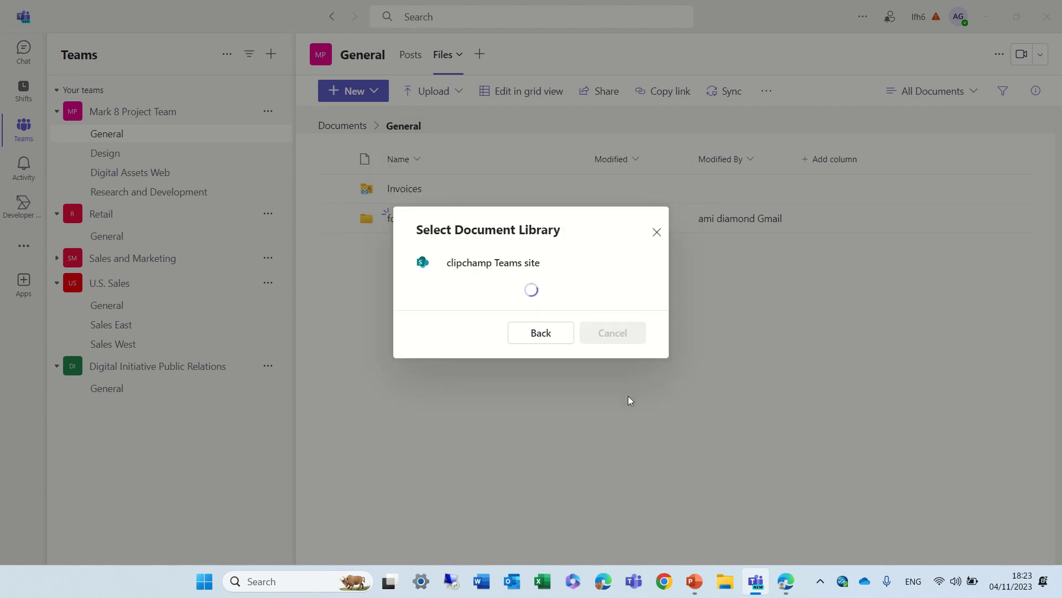
click(459, 289)
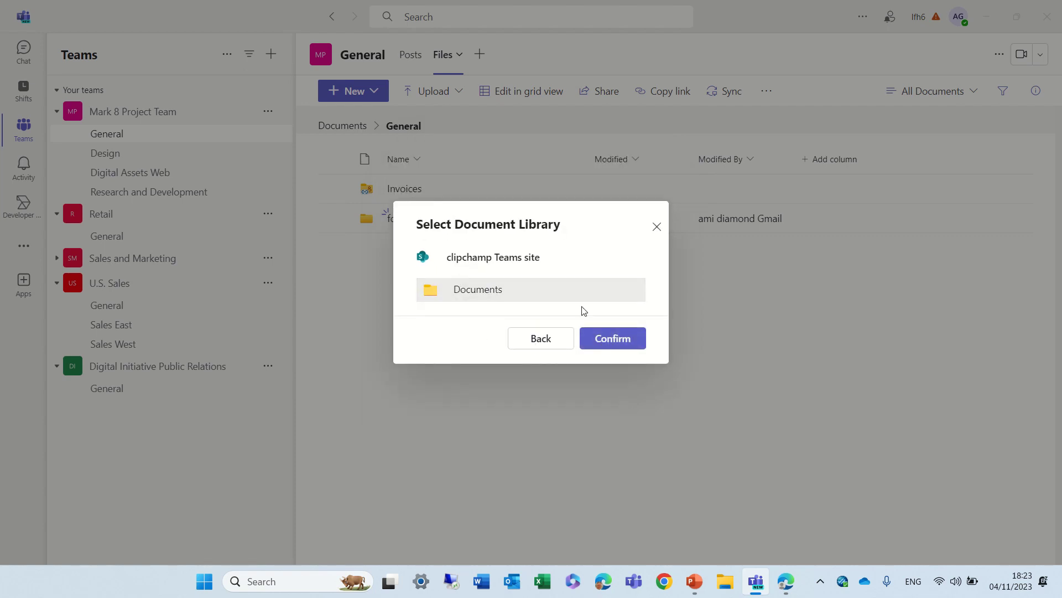
click(612, 339)
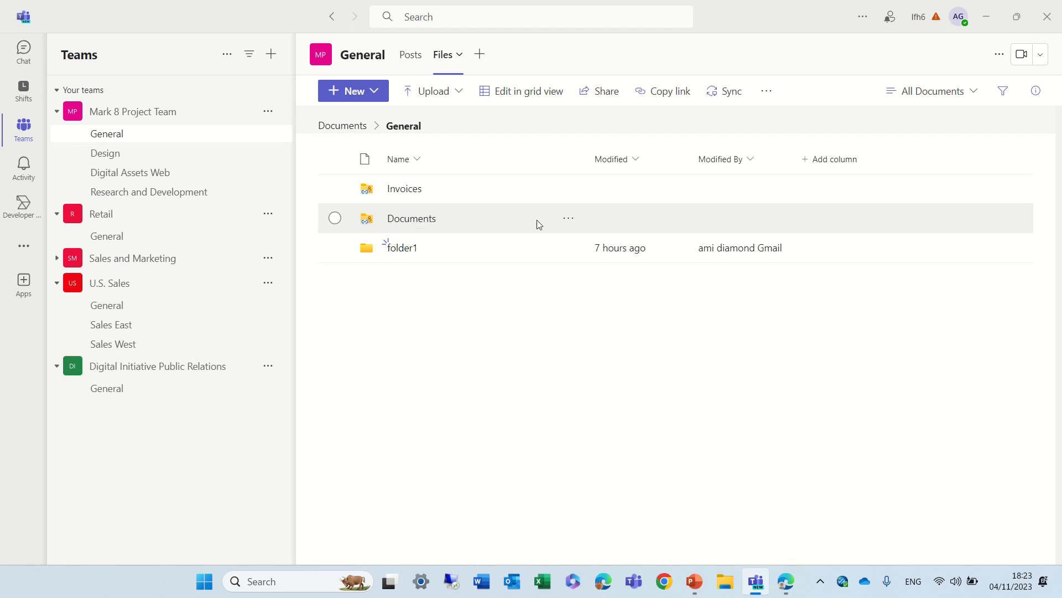
Remove the linked Documents library of the clipchamp Teams site from the channel's files.
click(569, 220)
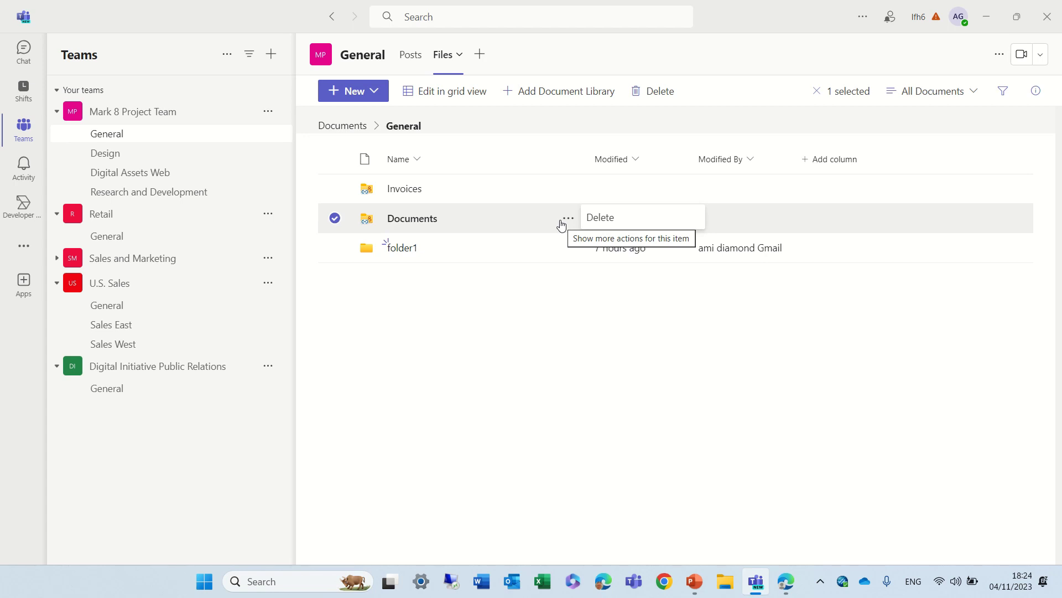
click(603, 226)
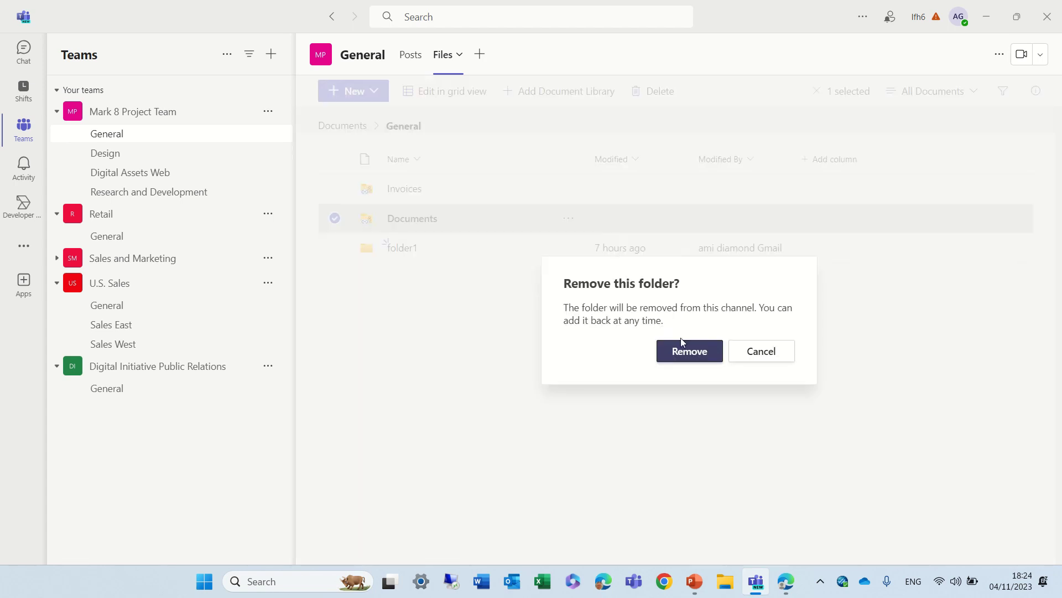
click(687, 351)
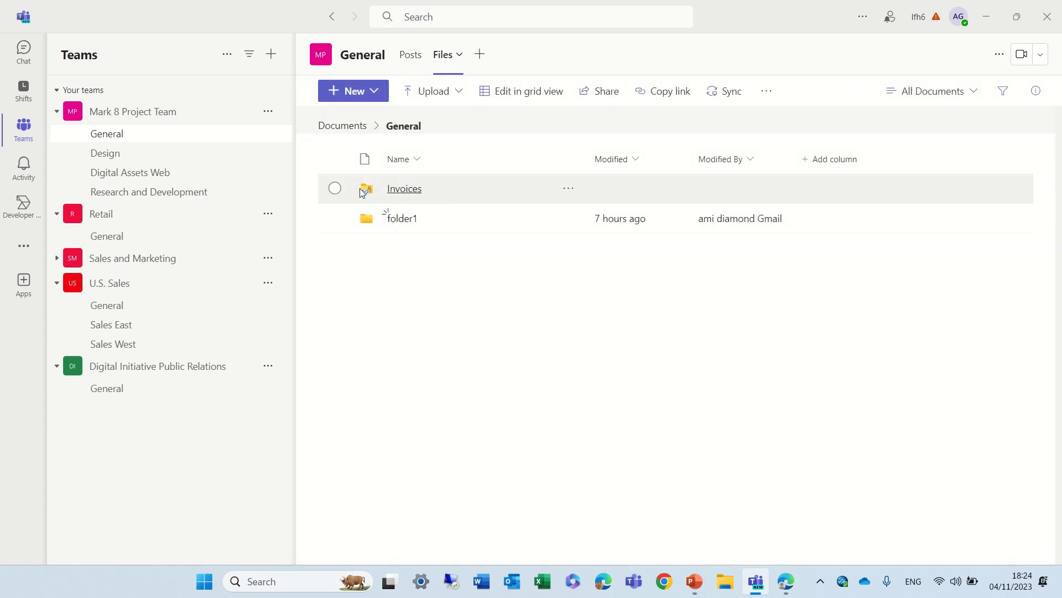
Select the linked Invoices library and view the actions available for it, without deleting it.
click(335, 188)
click(568, 188)
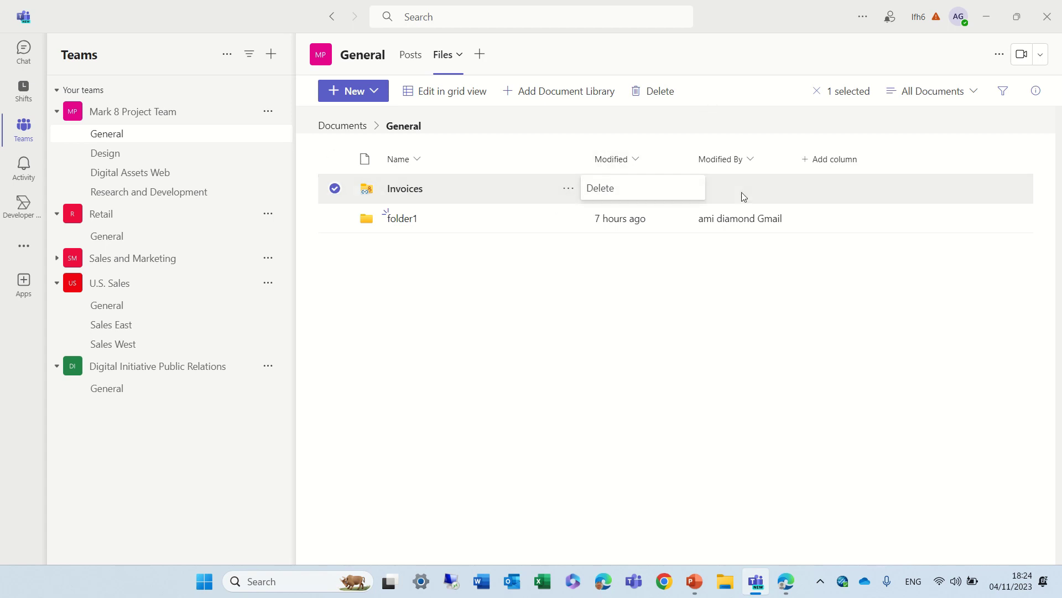
click(603, 326)
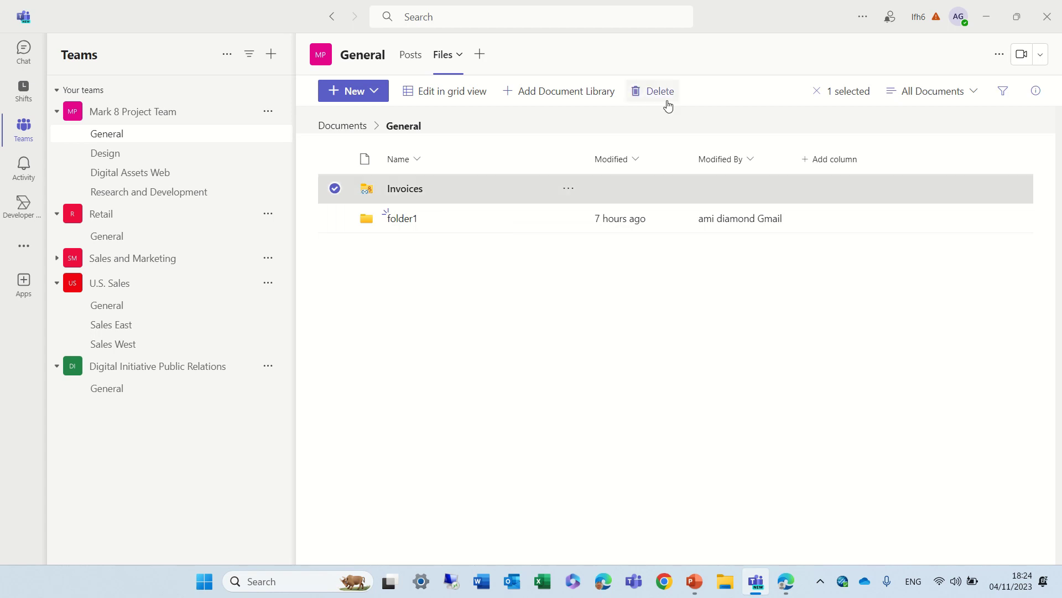
Add the Documents library from the project T site to the General channel's files.
click(556, 96)
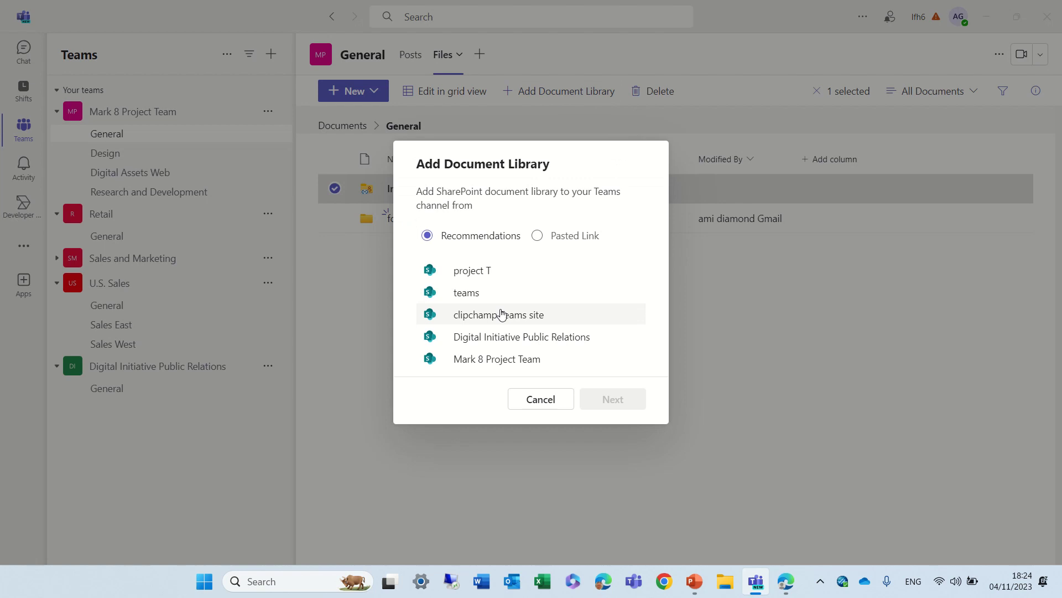
click(471, 336)
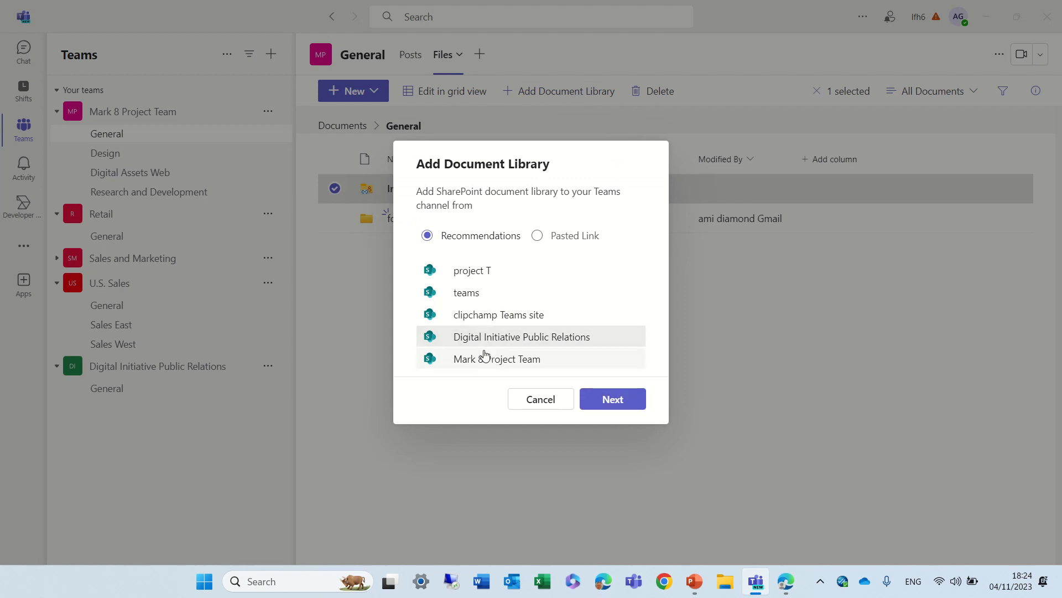
click(479, 271)
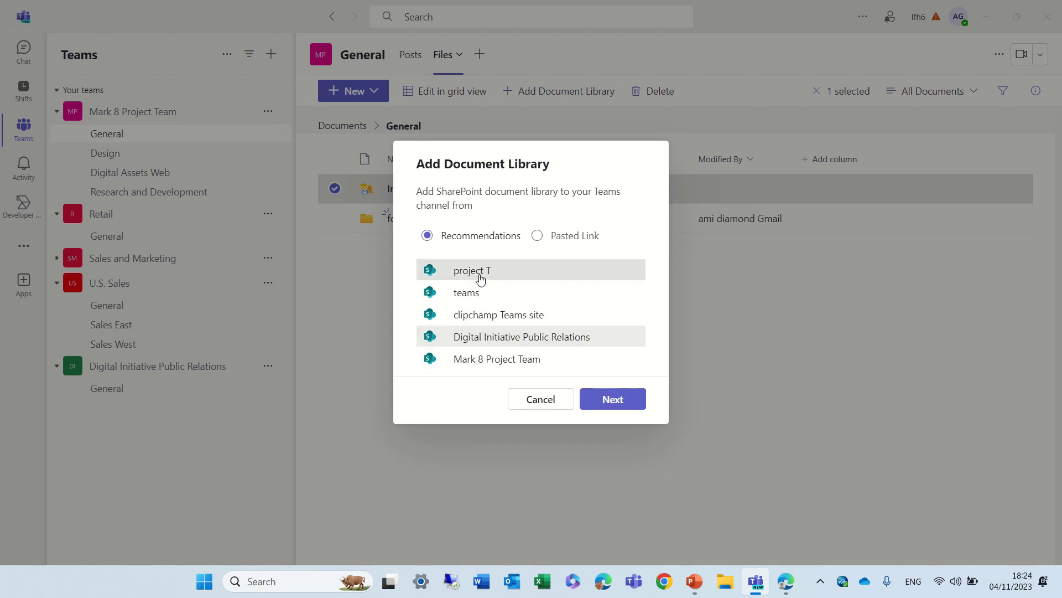
click(632, 399)
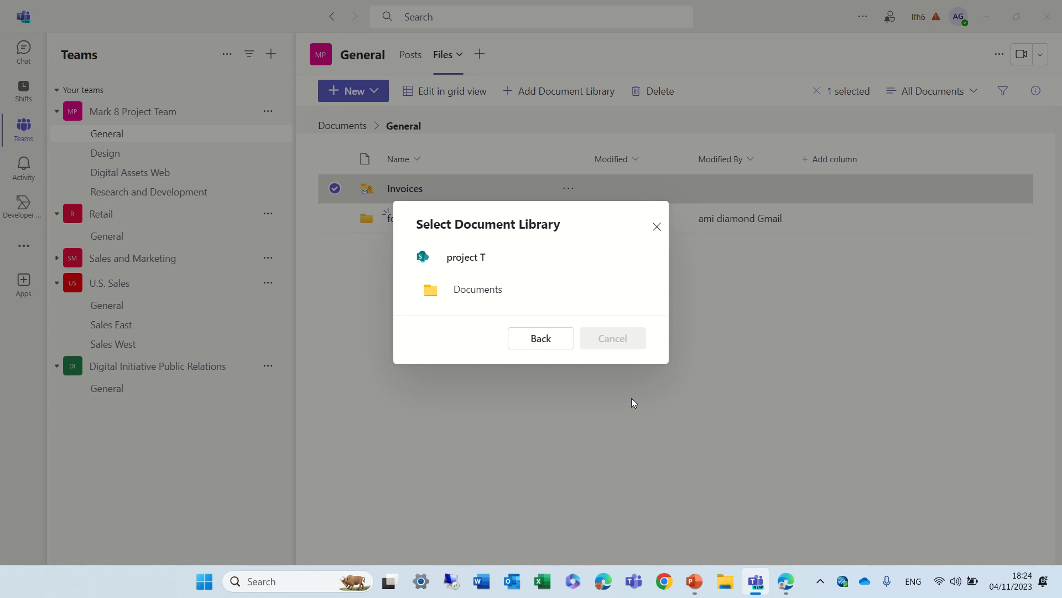
click(501, 293)
click(621, 342)
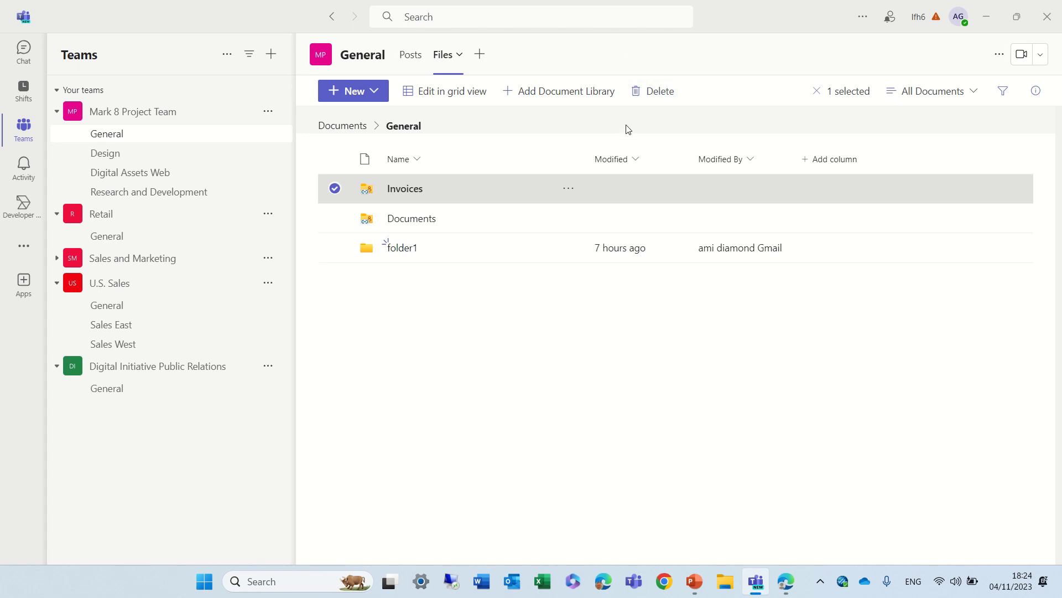
Add the Documents library from the Digital Initiative Public Relations site to the General channel's files.
click(581, 93)
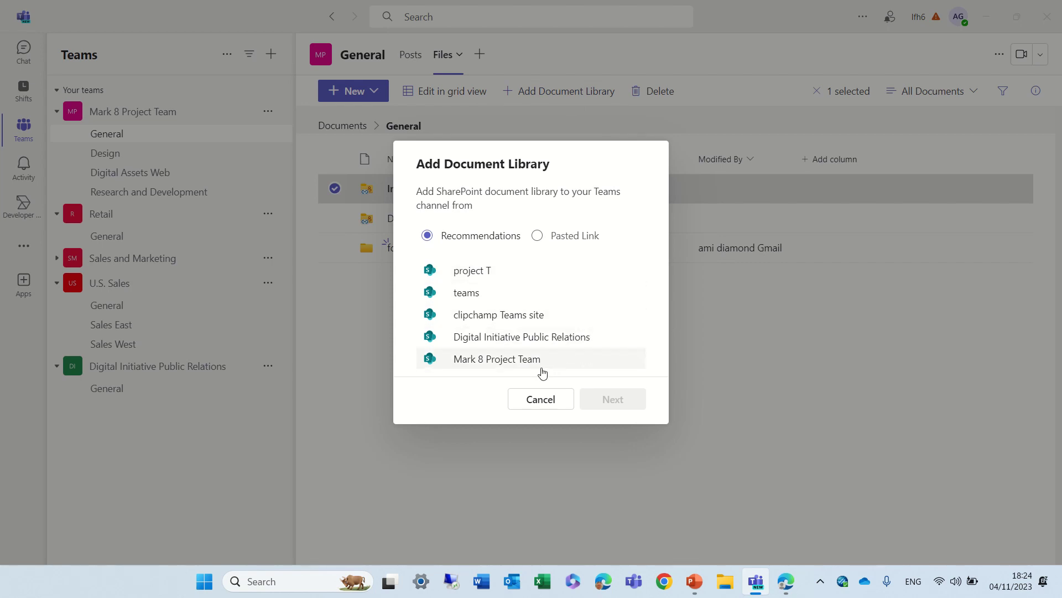
click(545, 338)
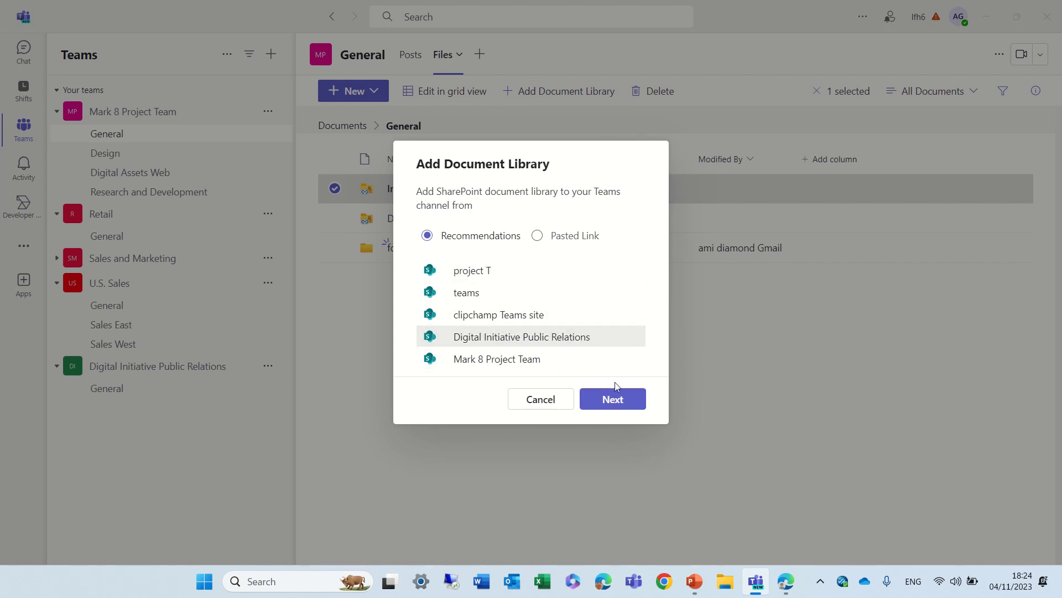
click(619, 398)
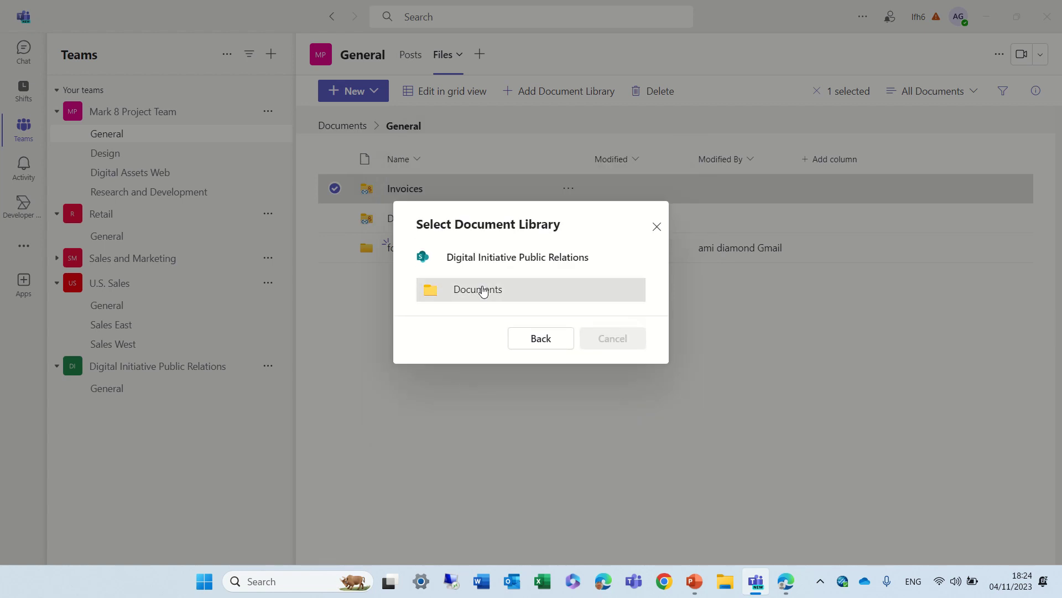
click(481, 290)
click(629, 343)
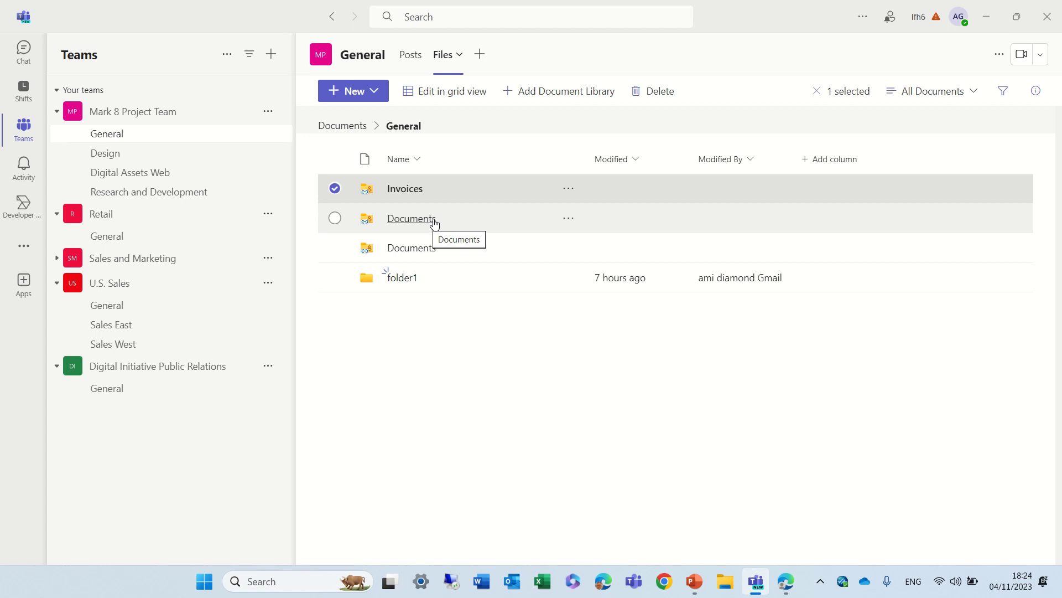
Open each of the two linked Documents libraries to compare them, returning to the General folder each time.
click(421, 221)
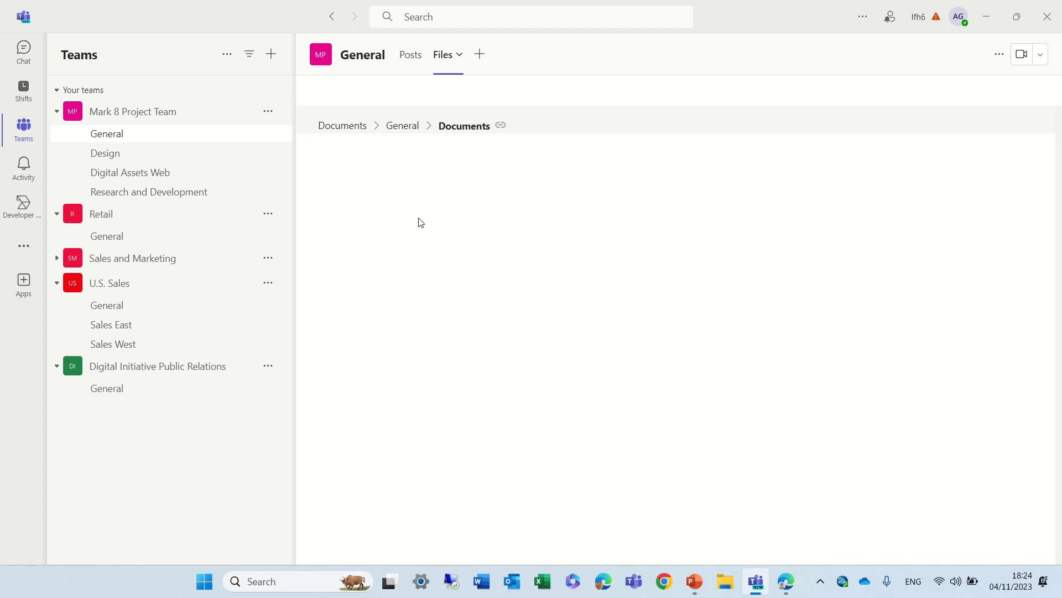
click(403, 126)
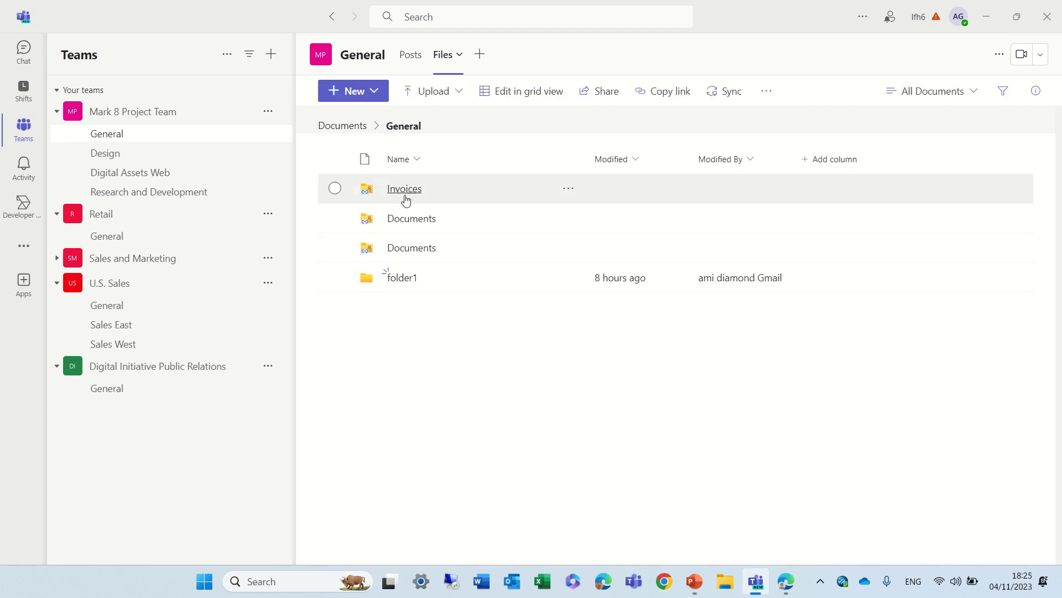
click(417, 249)
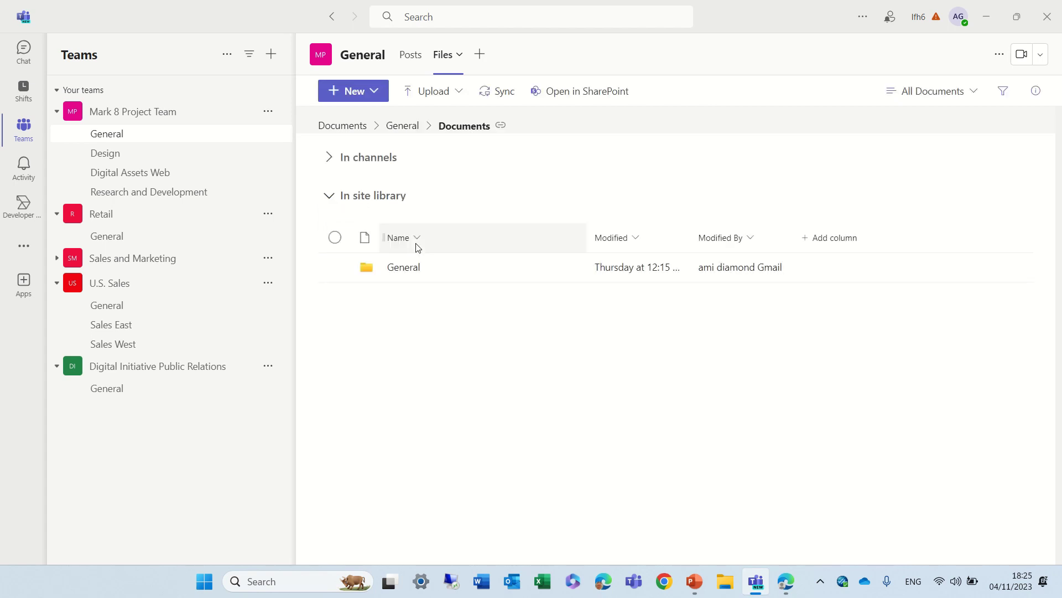
click(403, 127)
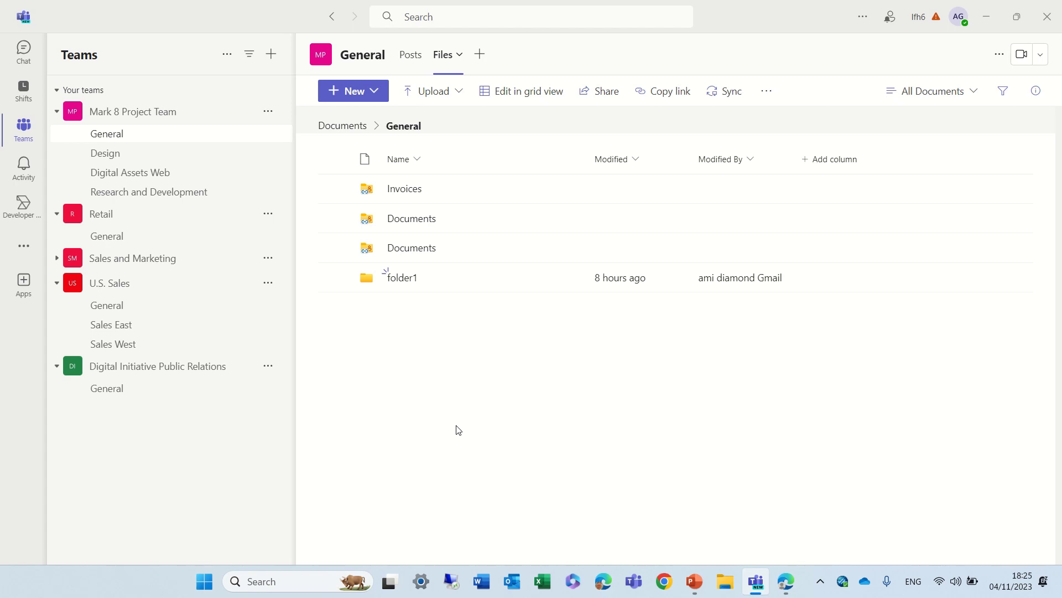
Search the channel's tab apps for share and view the Mark 8 Project Team document libraries offered by SharePoint, backing out without saving.
click(481, 55)
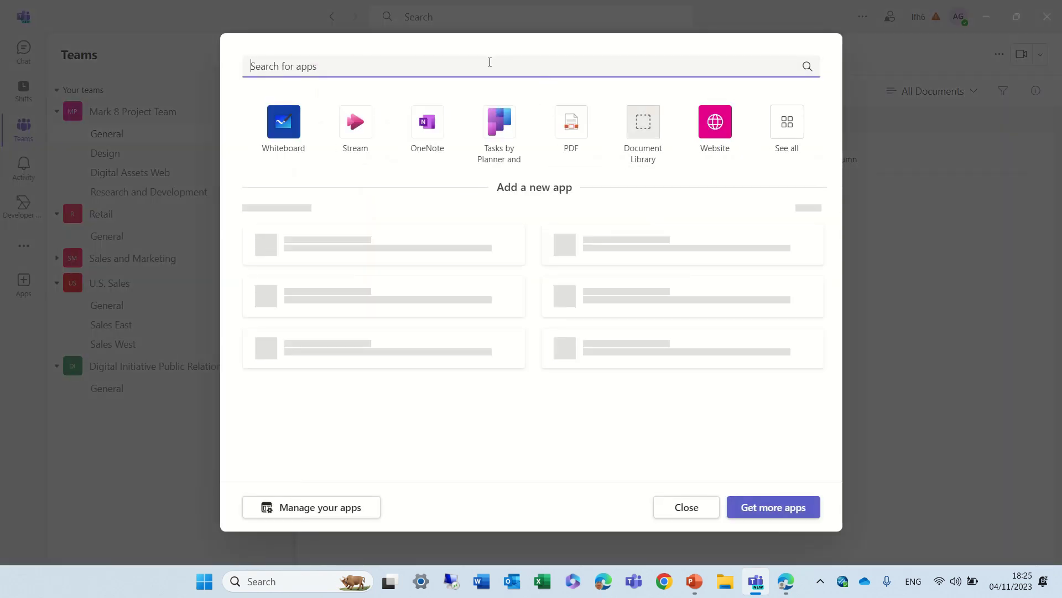
text(share)
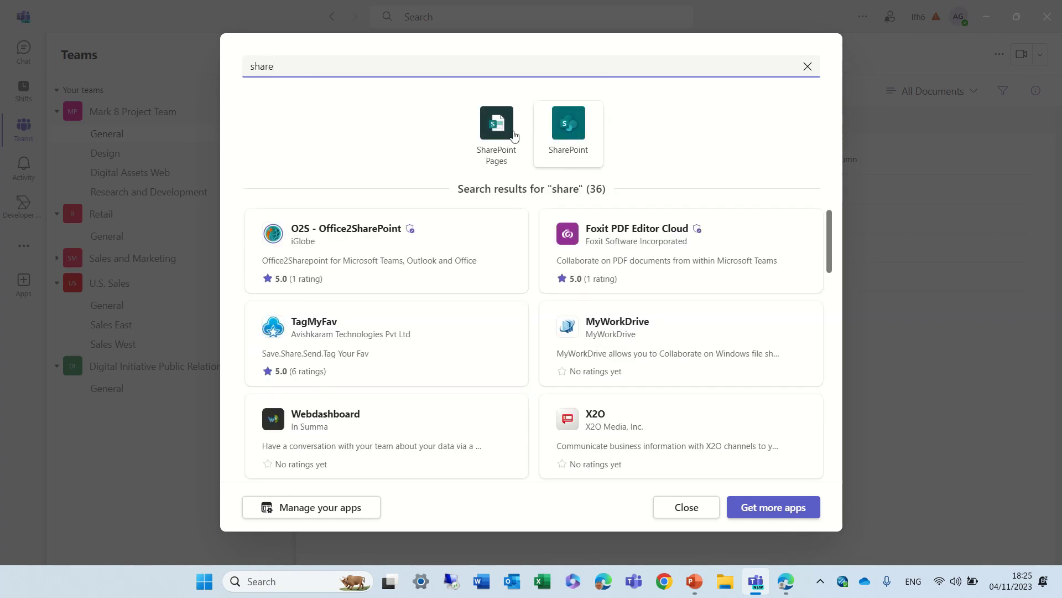
click(578, 125)
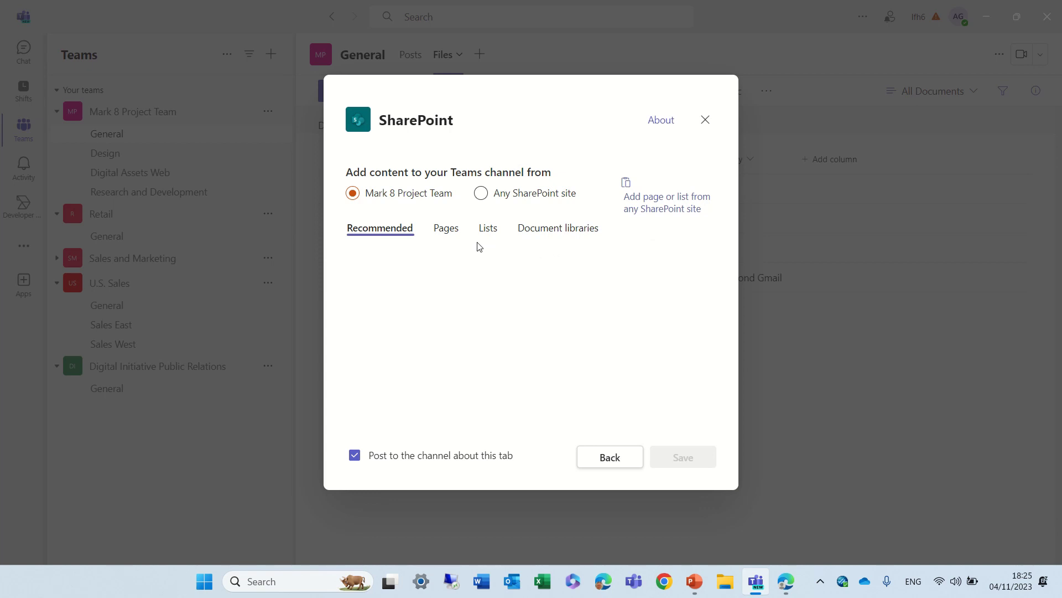
click(550, 229)
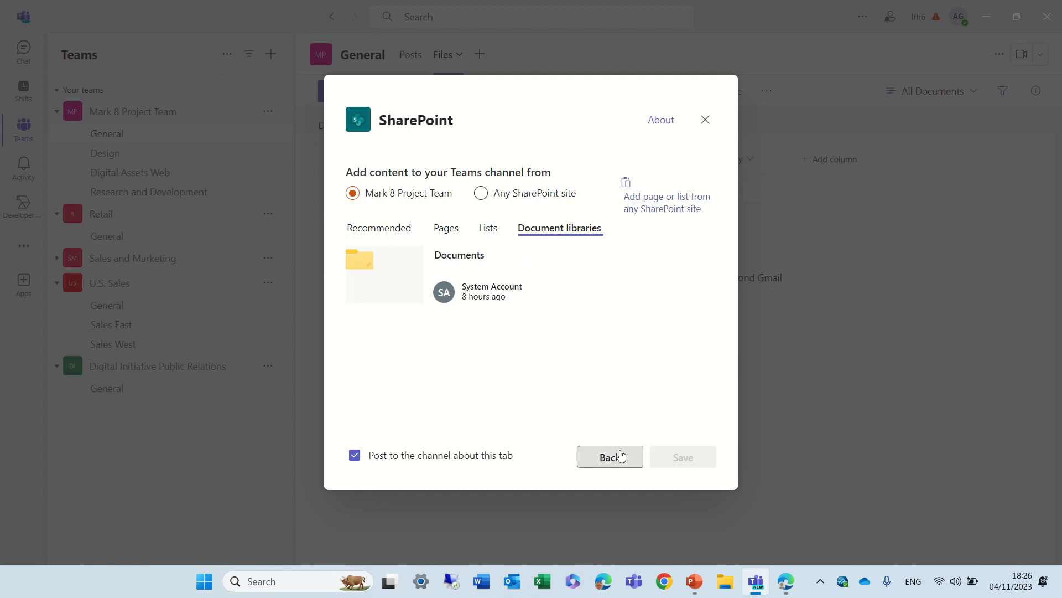
click(610, 457)
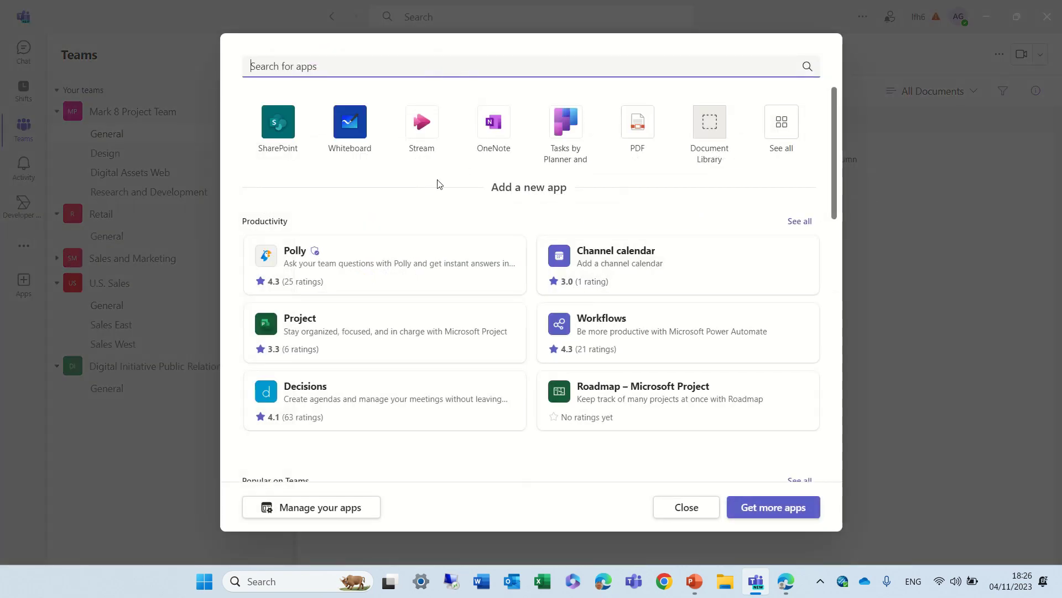
Set the new SharePoint tab's source to Any SharePoint site, and switch to Edge to open the SharePoint start page.
click(297, 126)
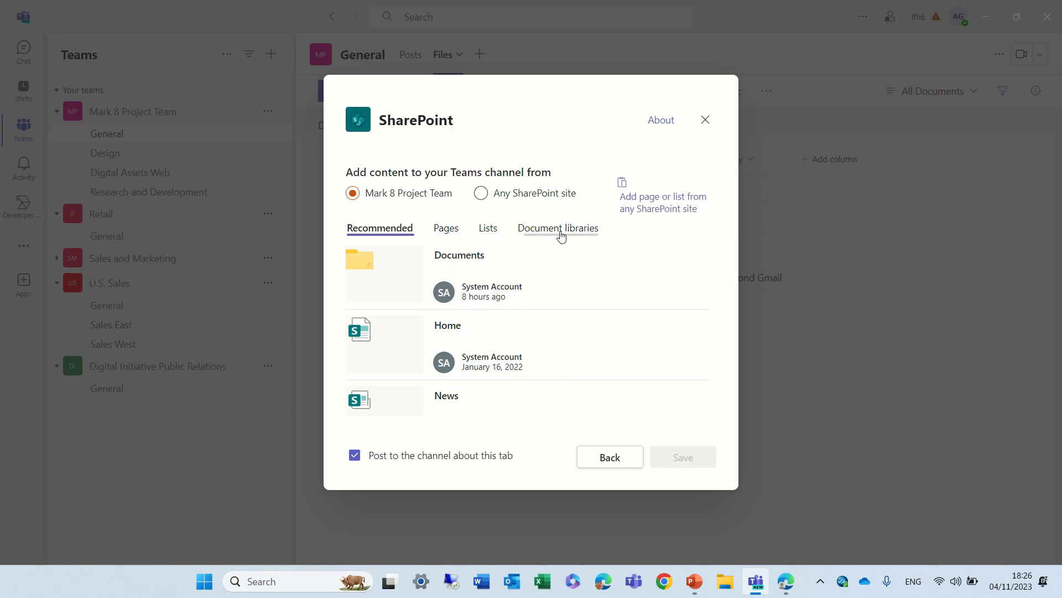
click(482, 194)
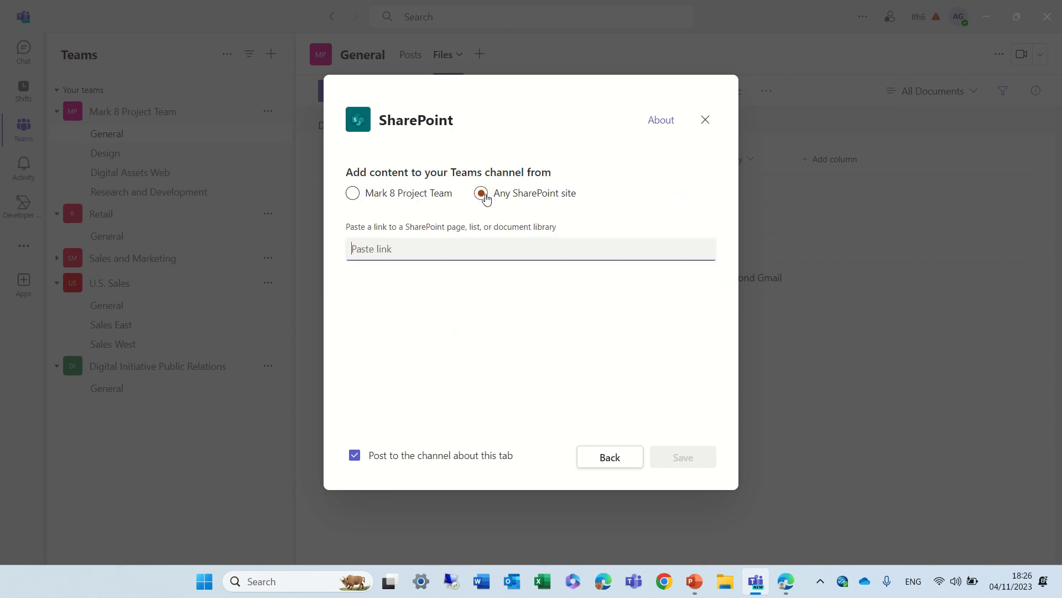
mouse_move(784, 585)
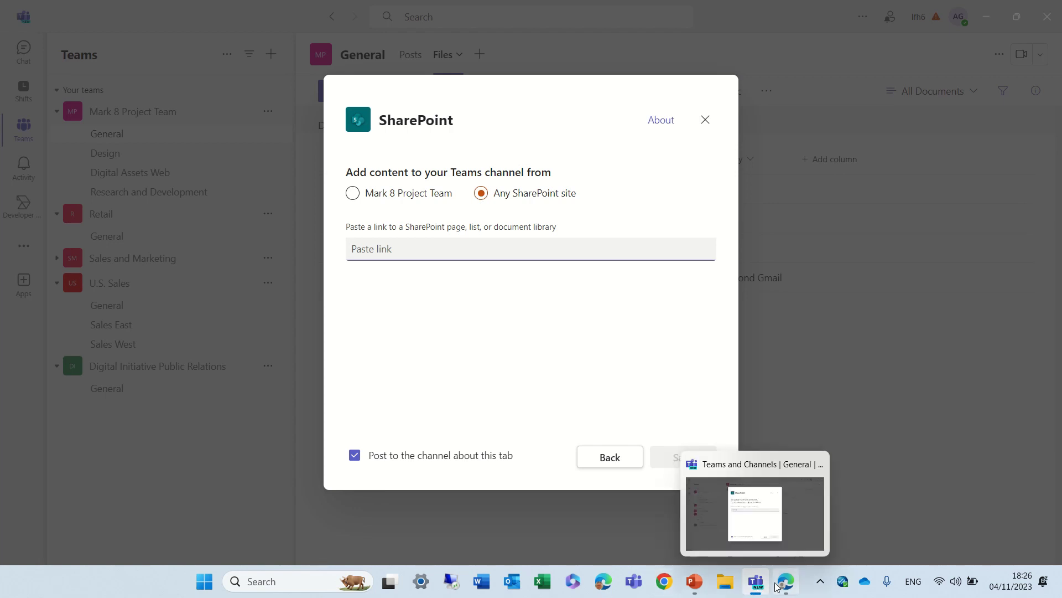
click(774, 504)
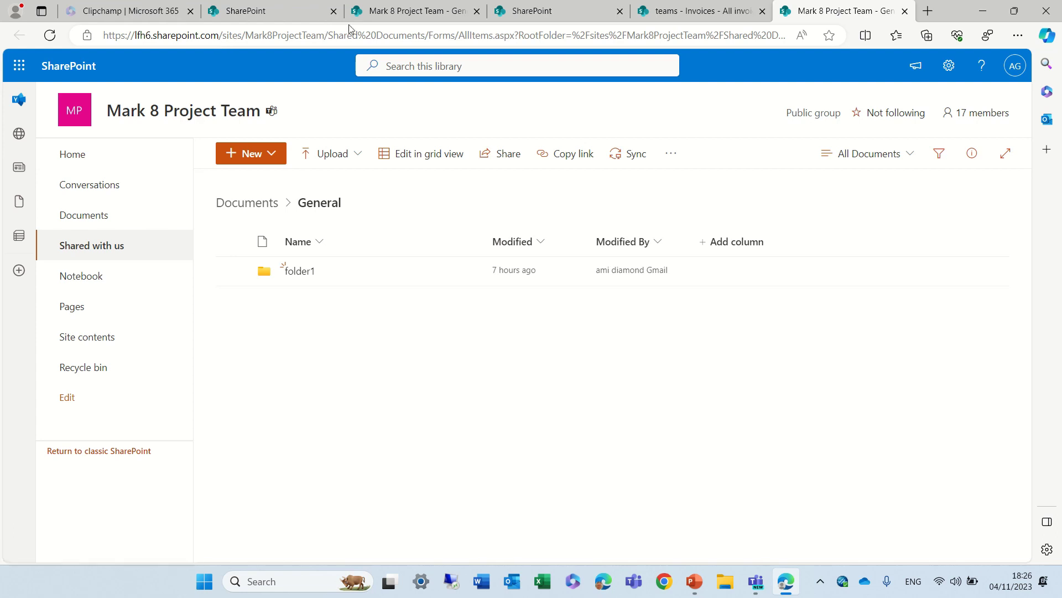
click(403, 16)
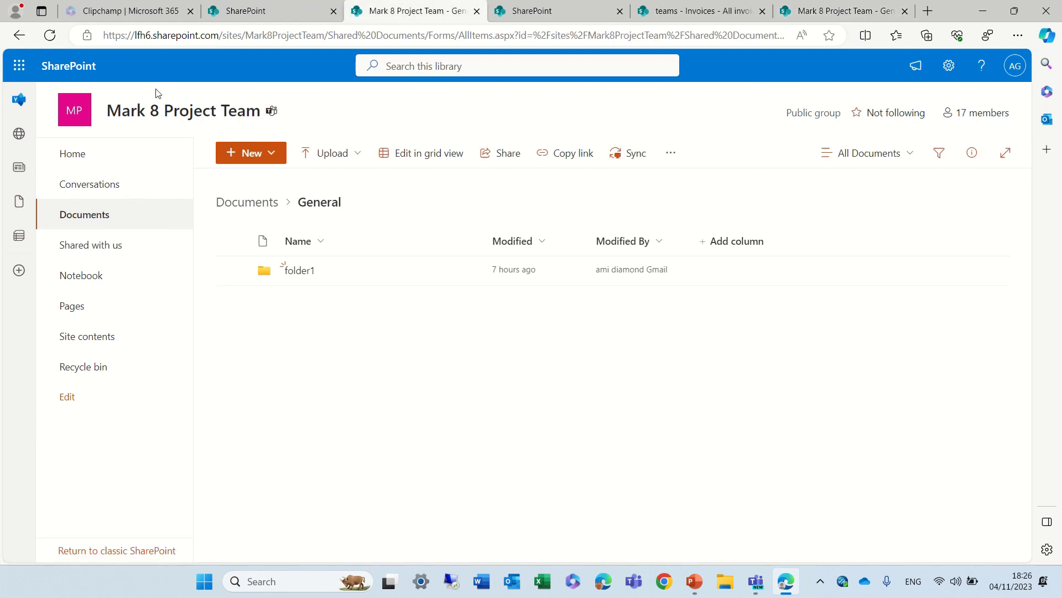
click(87, 74)
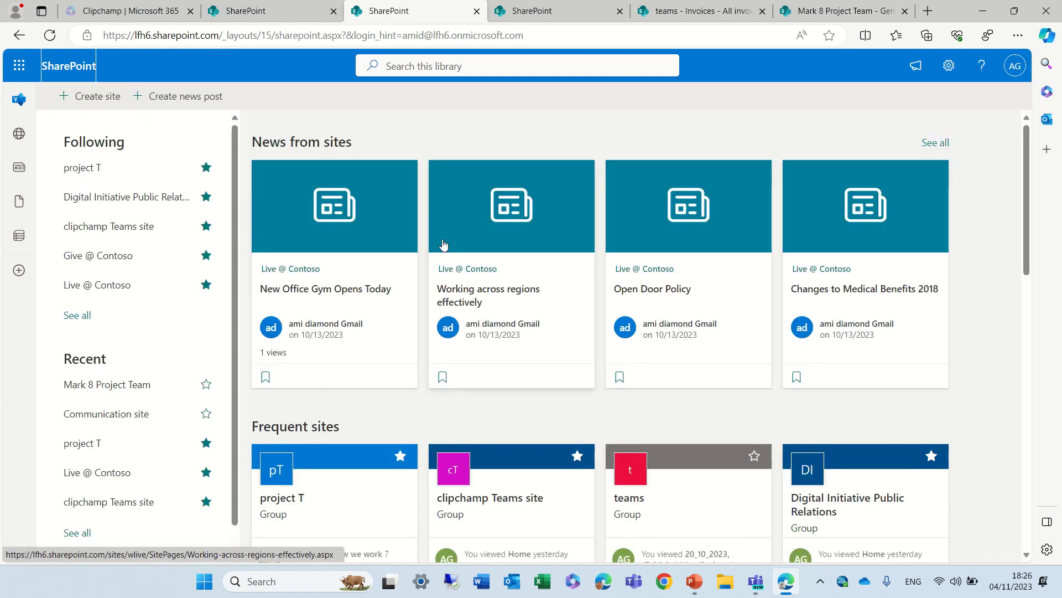
Open the Documents library of the Digital Initiative Public Relations site and copy its web address.
click(835, 504)
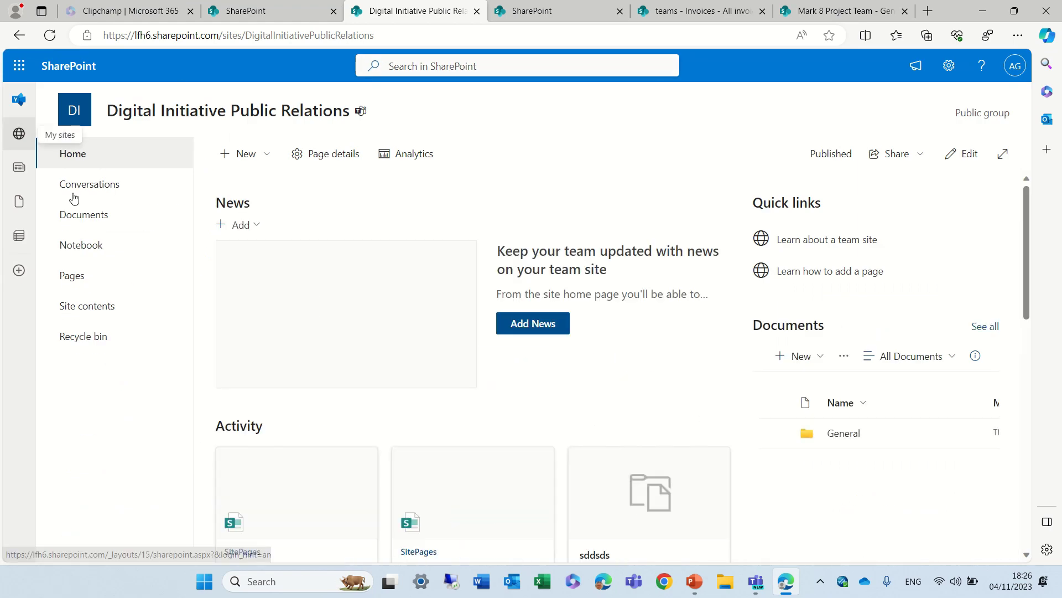
click(96, 225)
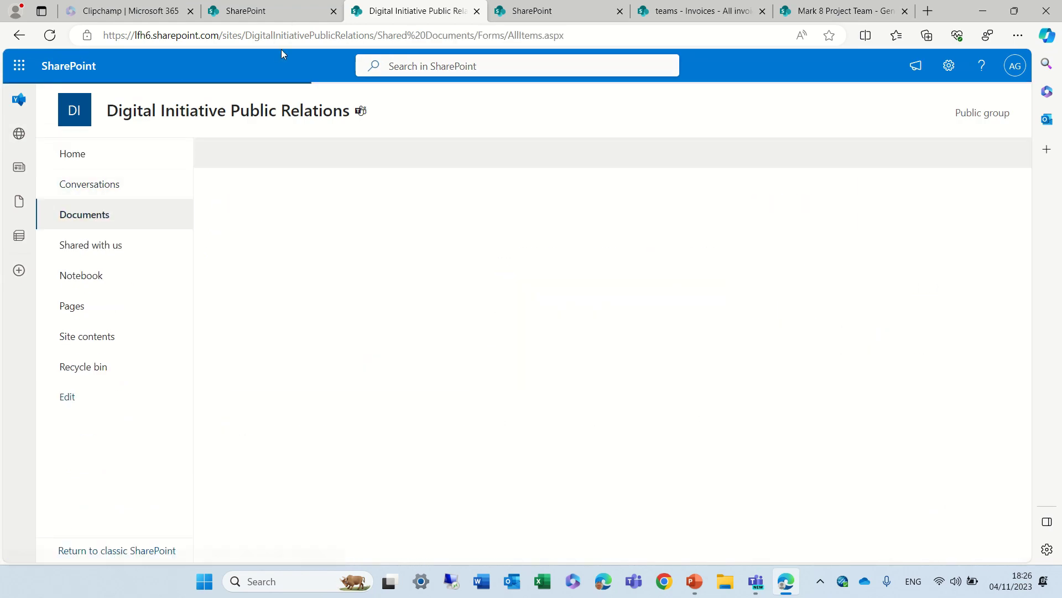
click(391, 36)
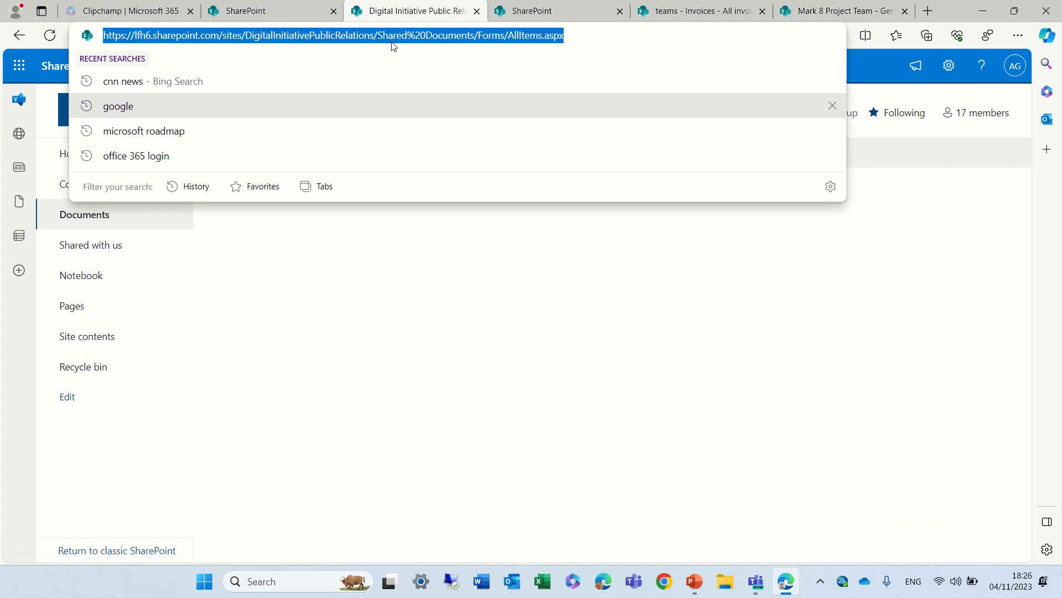
Switch back to Teams, paste the Digital Initiative Public Relations Documents library link into the SharePoint tab setup, and save the tab.
click(757, 583)
text(/sites/DigitalInitiativePublicRelations/Shared%20Documents/Forms/AllItems.aspx)
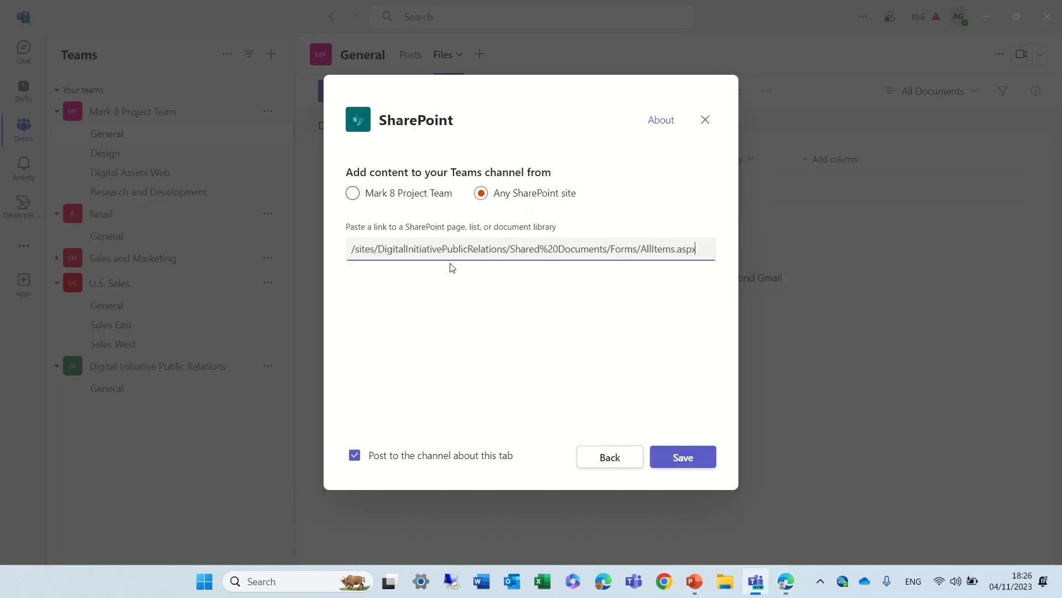
click(698, 467)
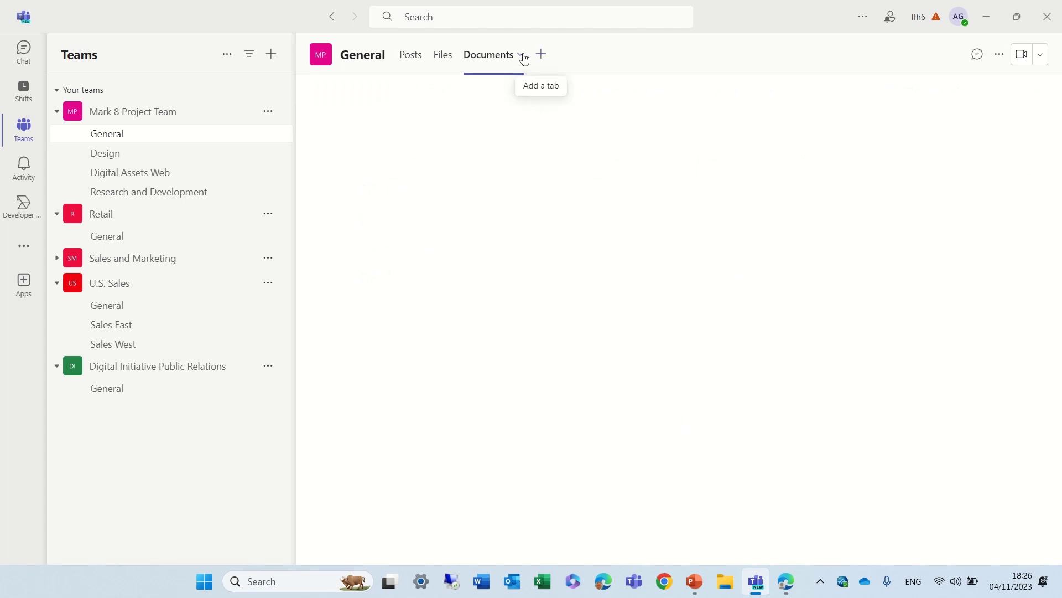
Rename the General channel's new Documents tab as Digit lib.
click(521, 54)
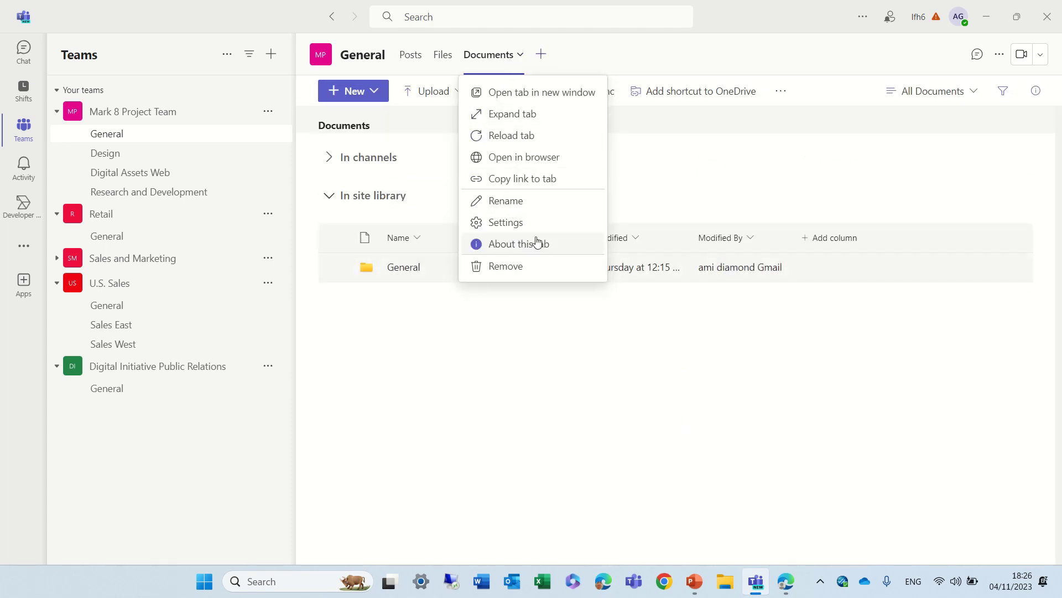
click(548, 124)
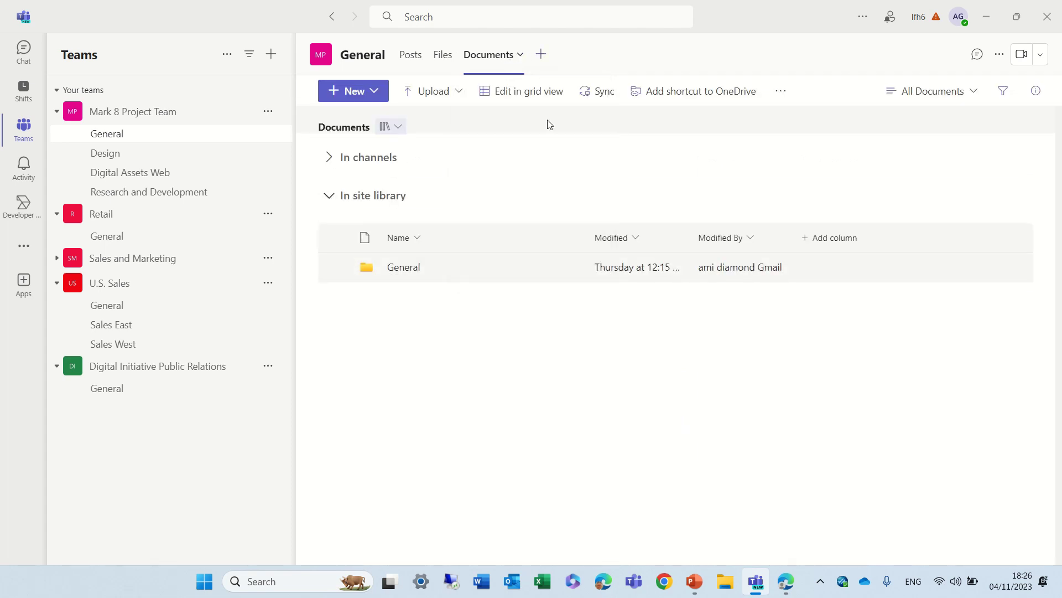
click(520, 55)
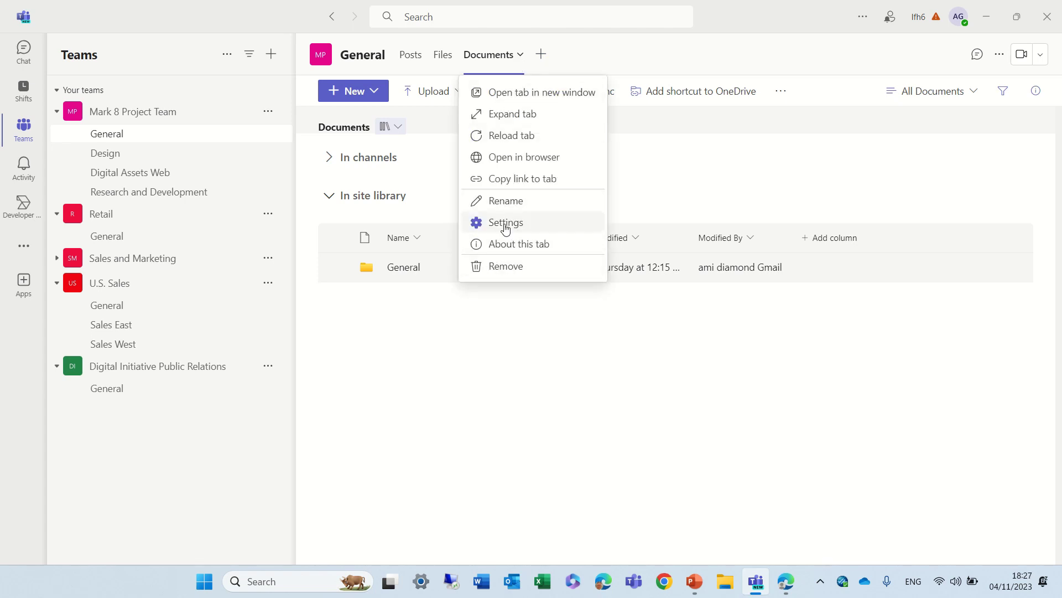
click(526, 198)
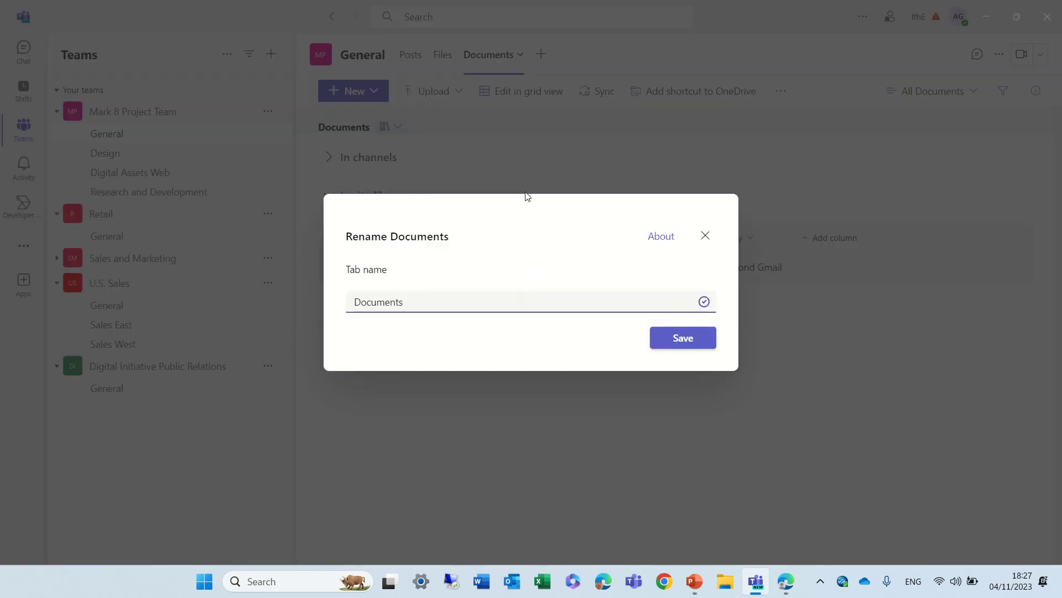
key(BackSpace)
key(BackSpace)
key(BackSpace)
key(BackSpace)
key(BackSpace)
key(BackSpace)
key(BackSpace)
key(BackSpace)
key(BackSpace)
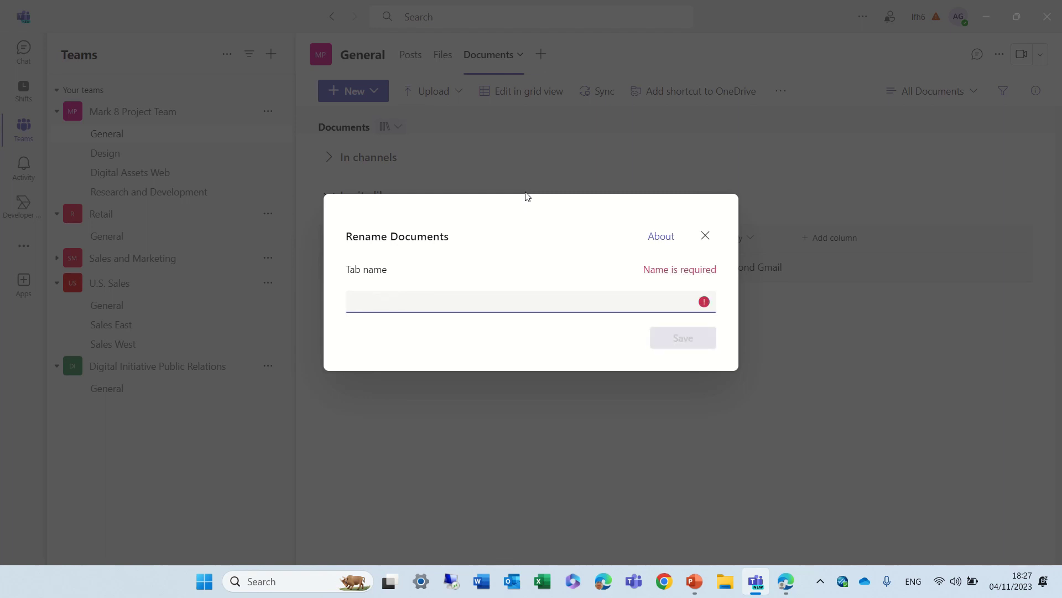
text(Digit )
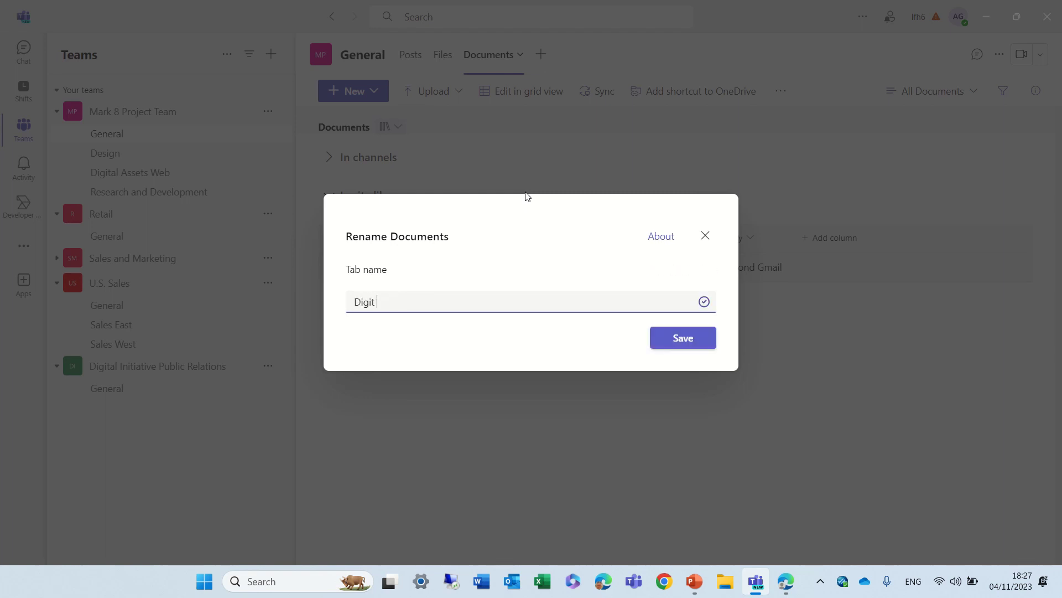
text(lib)
click(683, 337)
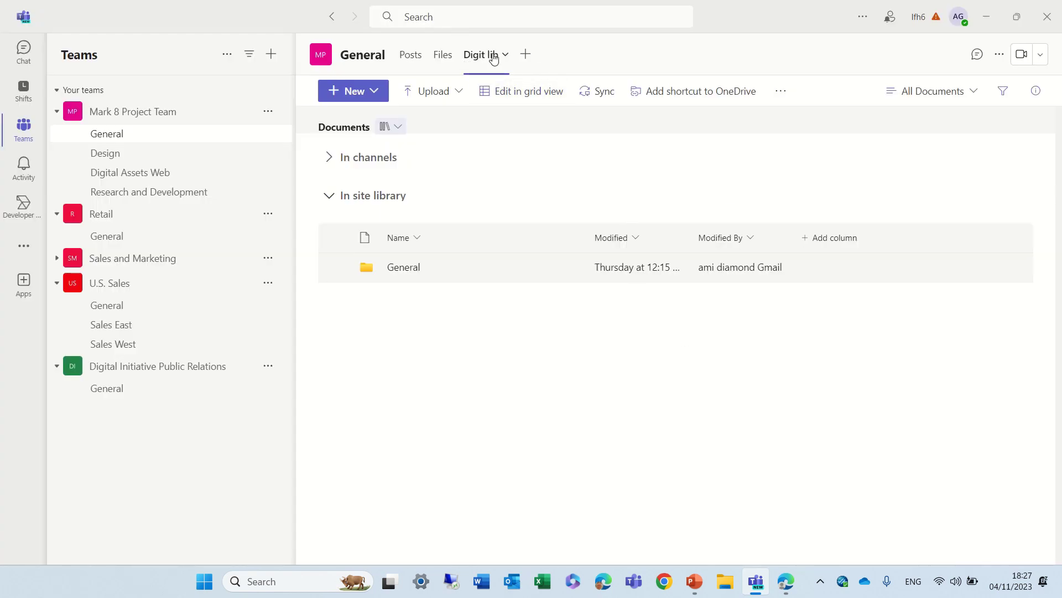
View the General channel's Files tab, and return to the Digit lib tab to compare the two.
click(442, 61)
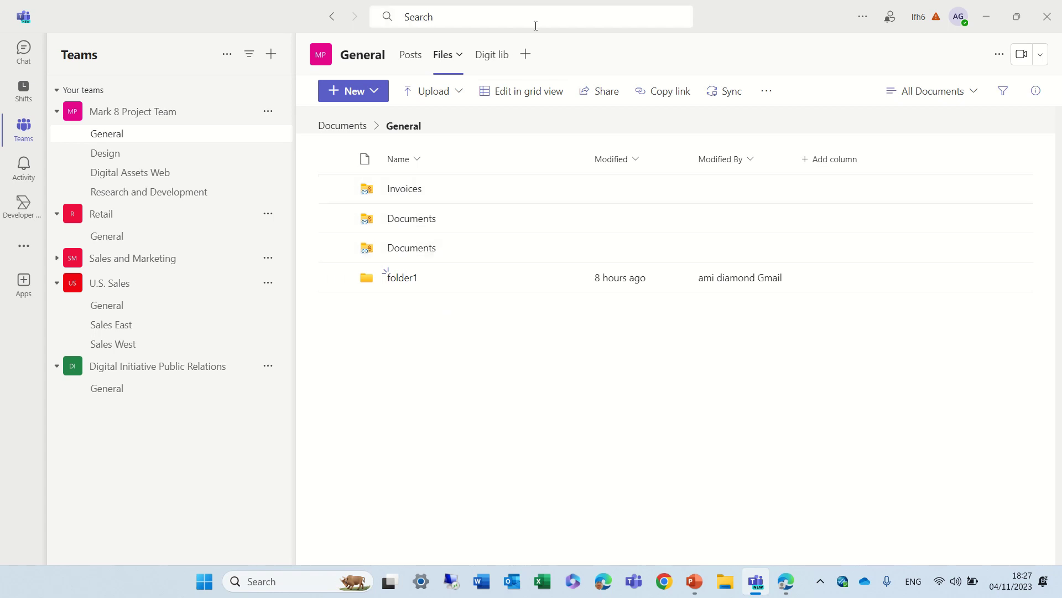
click(485, 58)
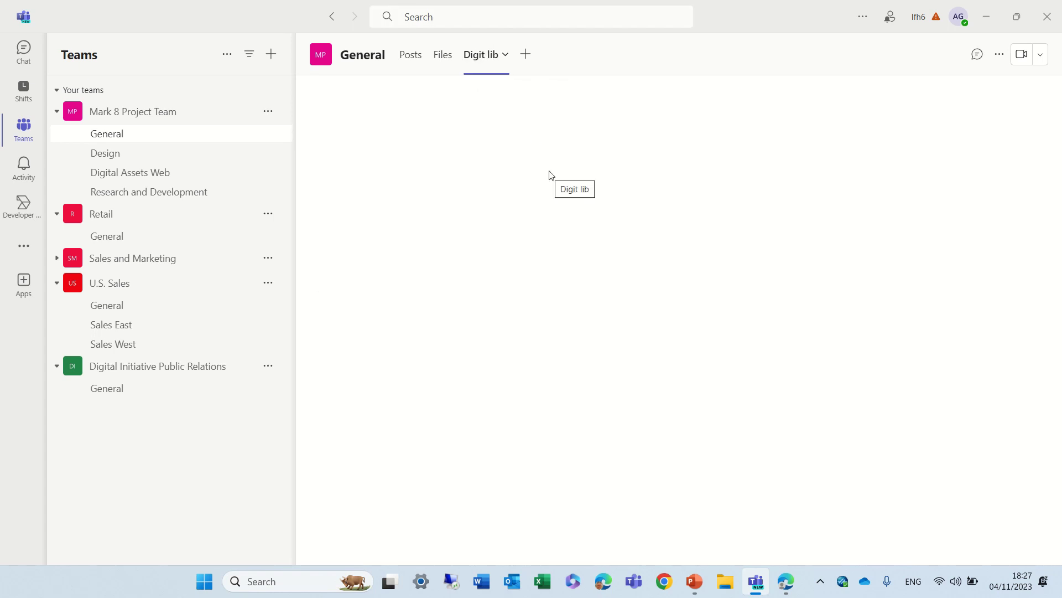